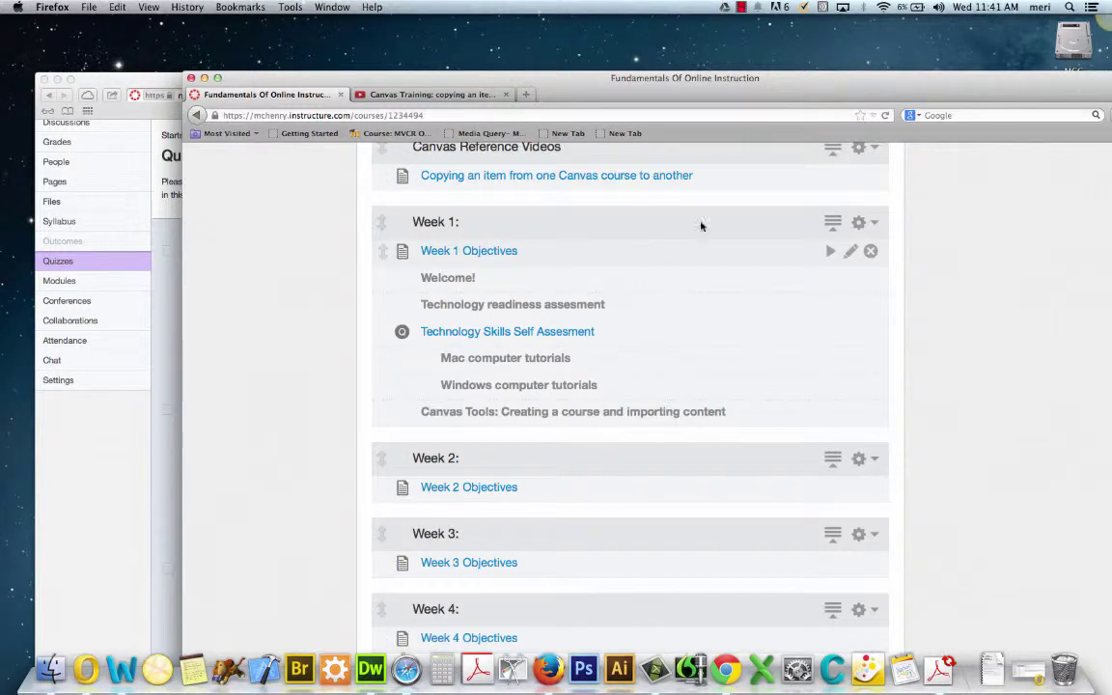
# - Open two new blank tabs in the browser window showing the online course
pyautogui.scroll(5, 635, 274)
pyautogui.scroll(-2, 636, 274)
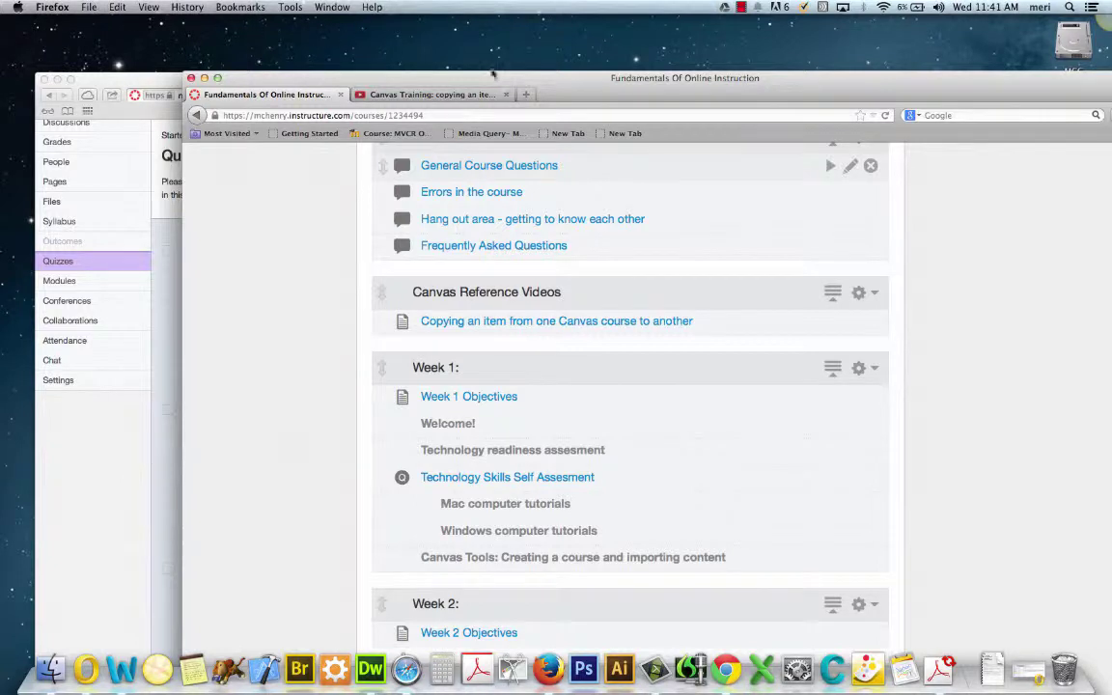
pyautogui.click(528, 93)
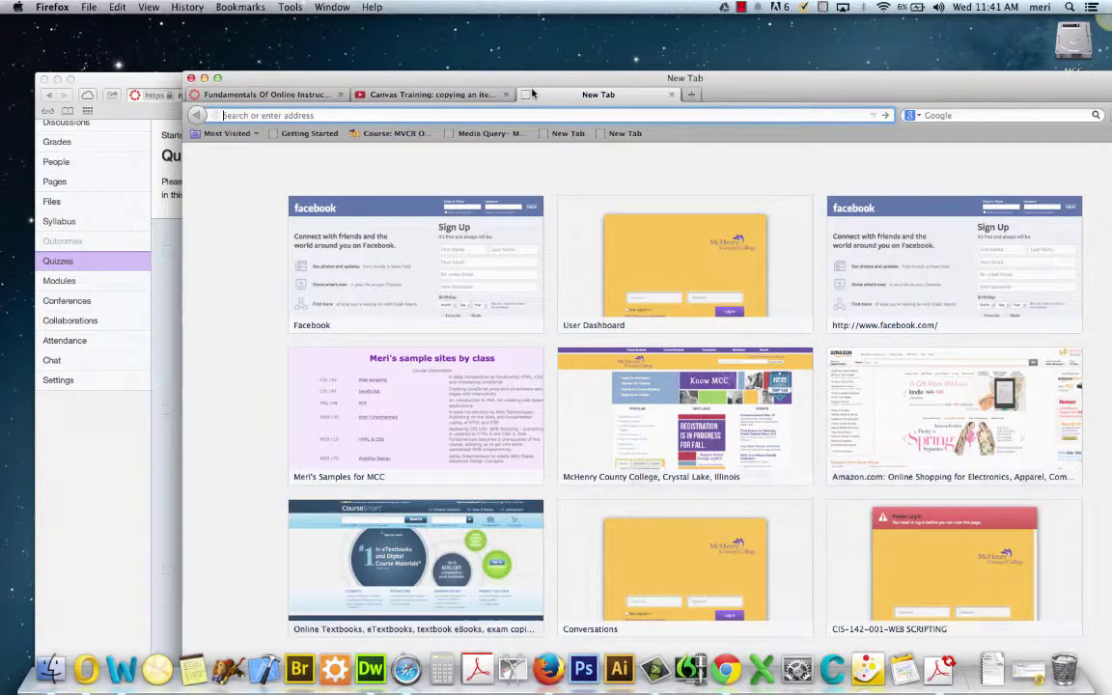
pyautogui.click(694, 93)
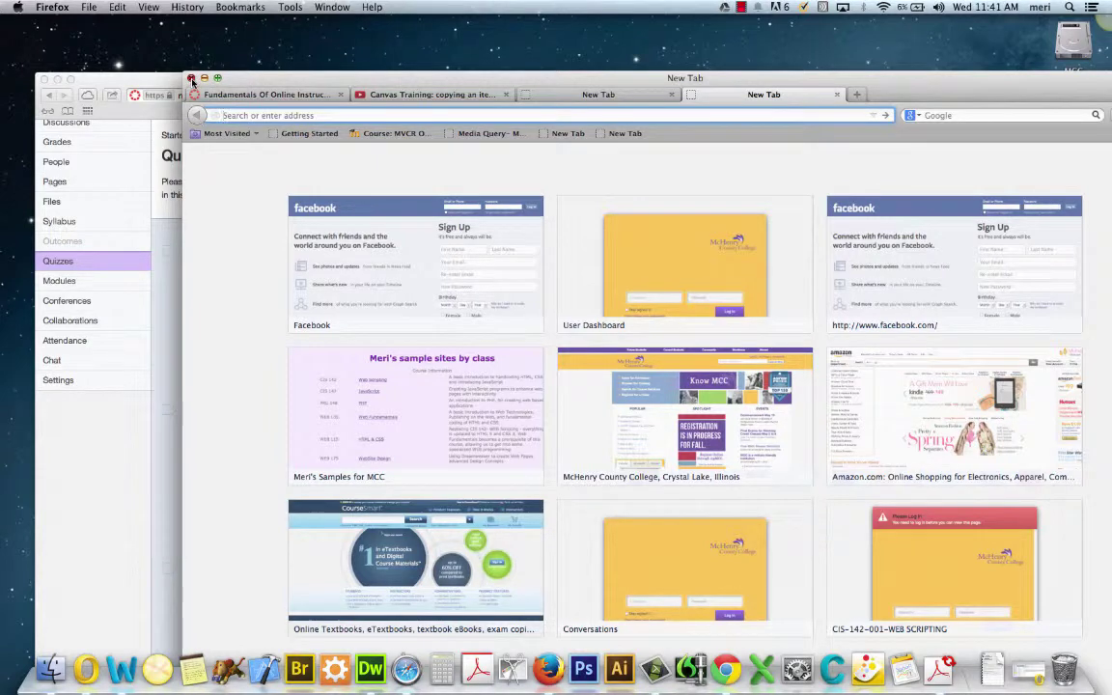
# - Close both browser windows with all their tabs and dismiss the Jing notice to clear the desktop
pyautogui.click(191, 78)
pyautogui.click(800, 184)
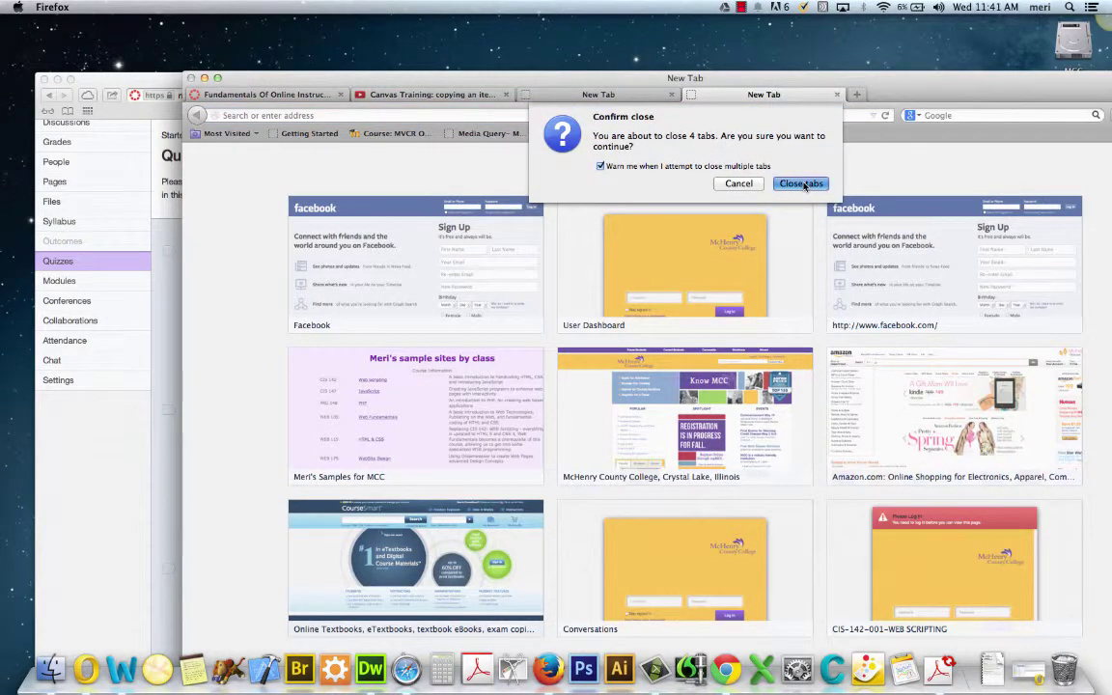
pyautogui.click(43, 79)
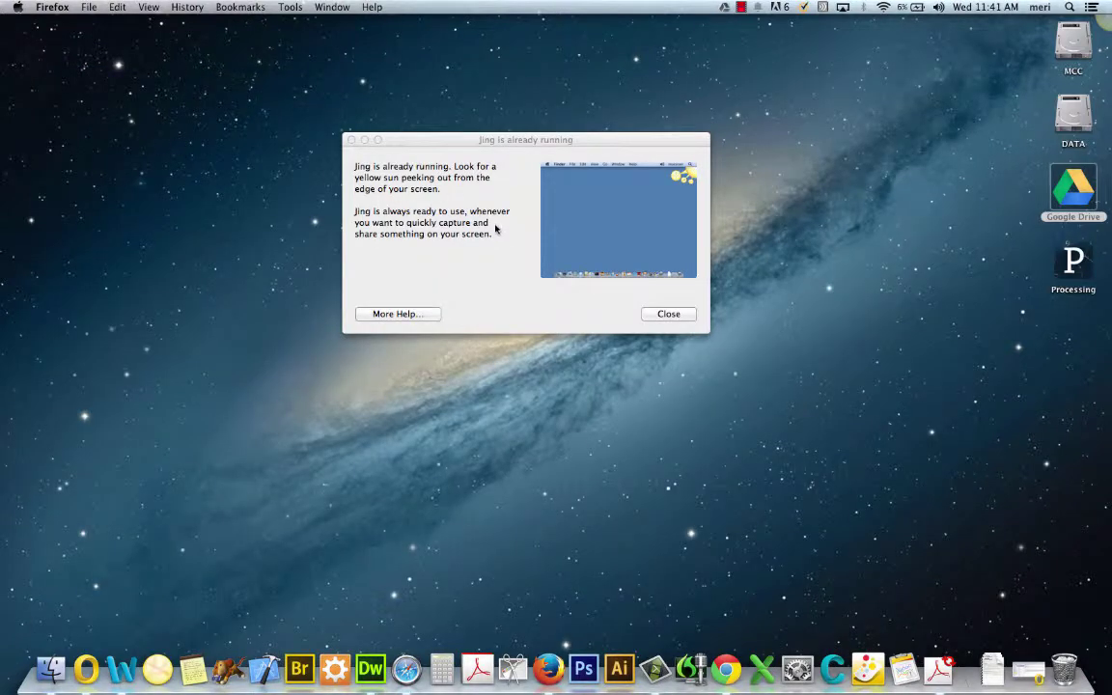
pyautogui.click(348, 140)
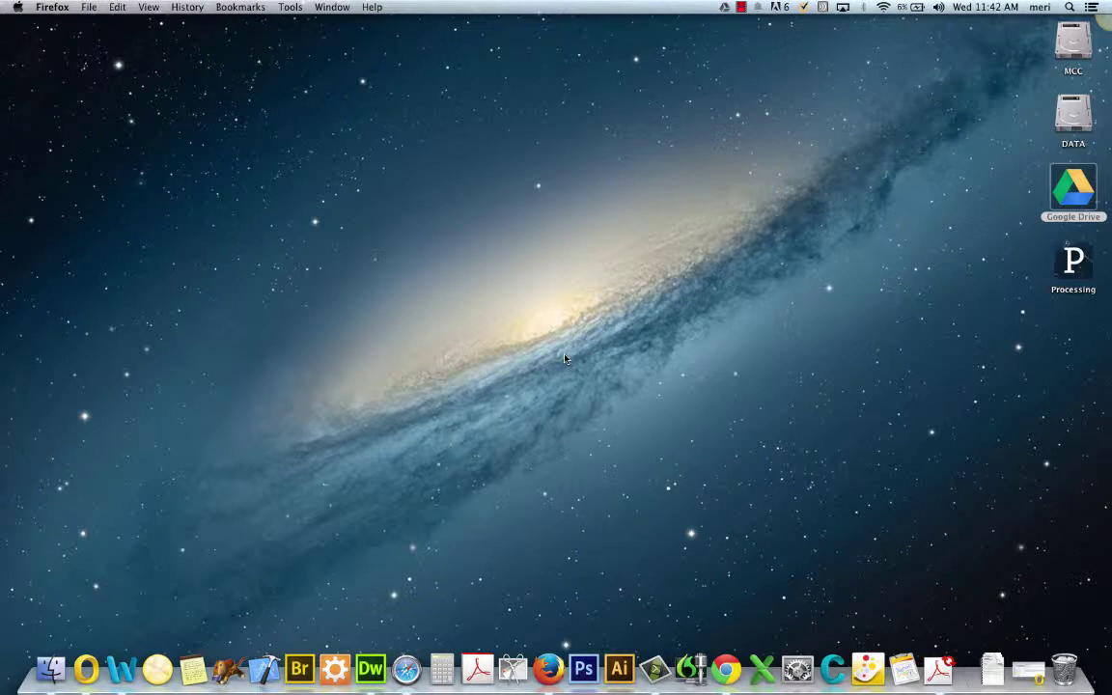
# - Create a new folder on the desktop and select it
pyautogui.rightClick(533, 331)
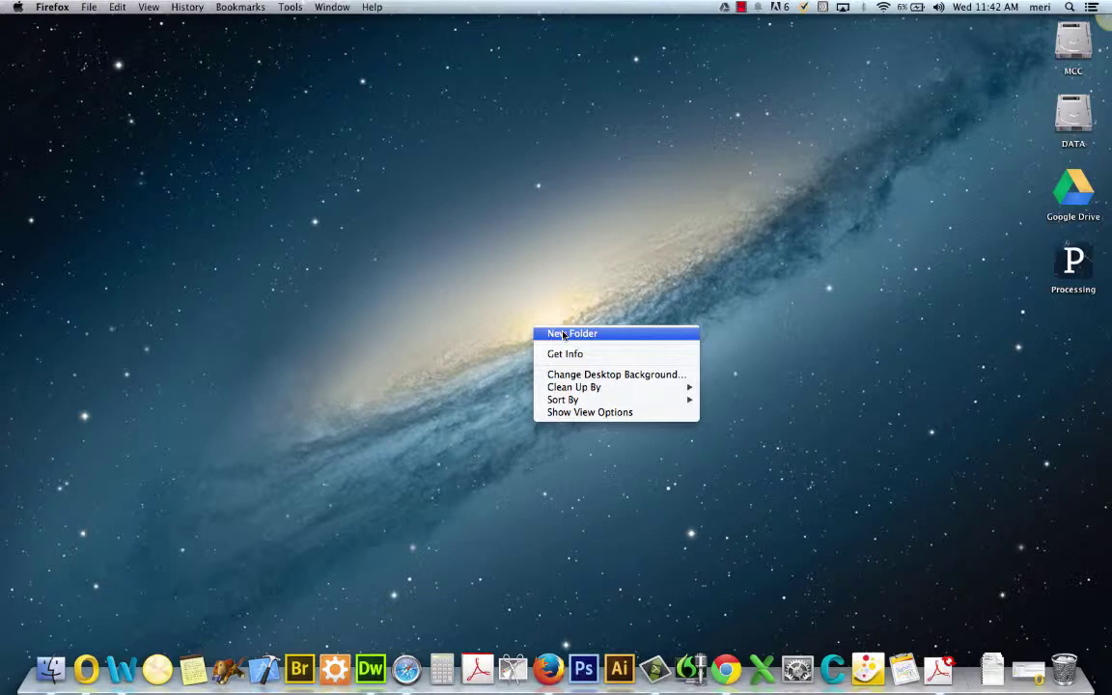
pyautogui.click(563, 334)
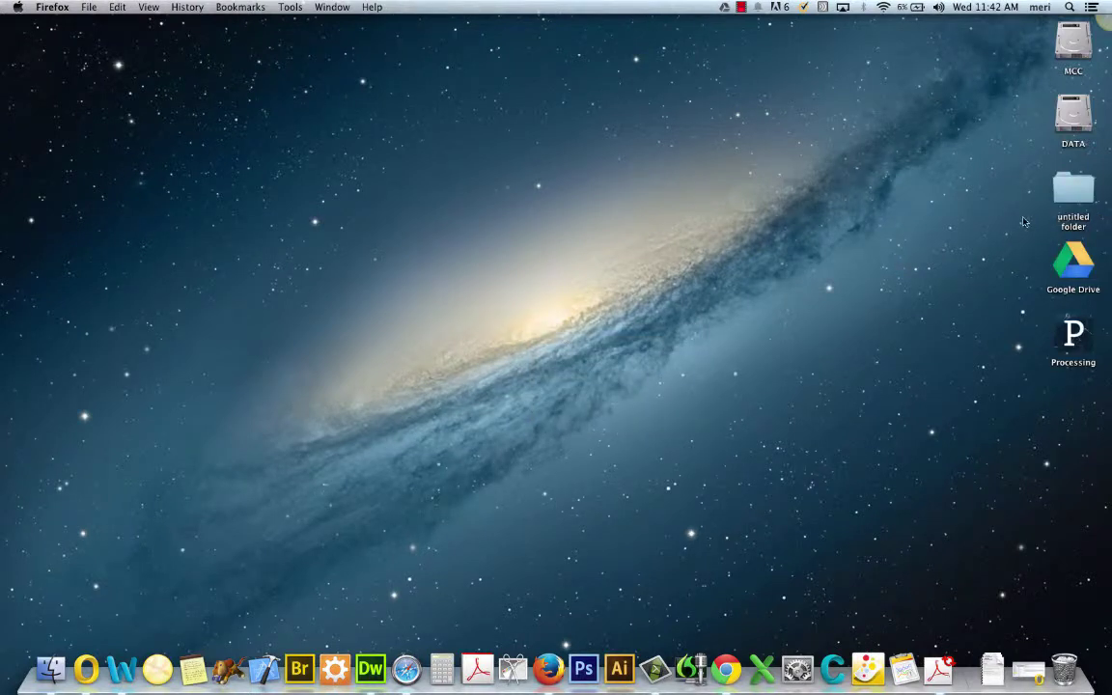
pyautogui.click(1077, 196)
pyautogui.doubleClick(1078, 196)
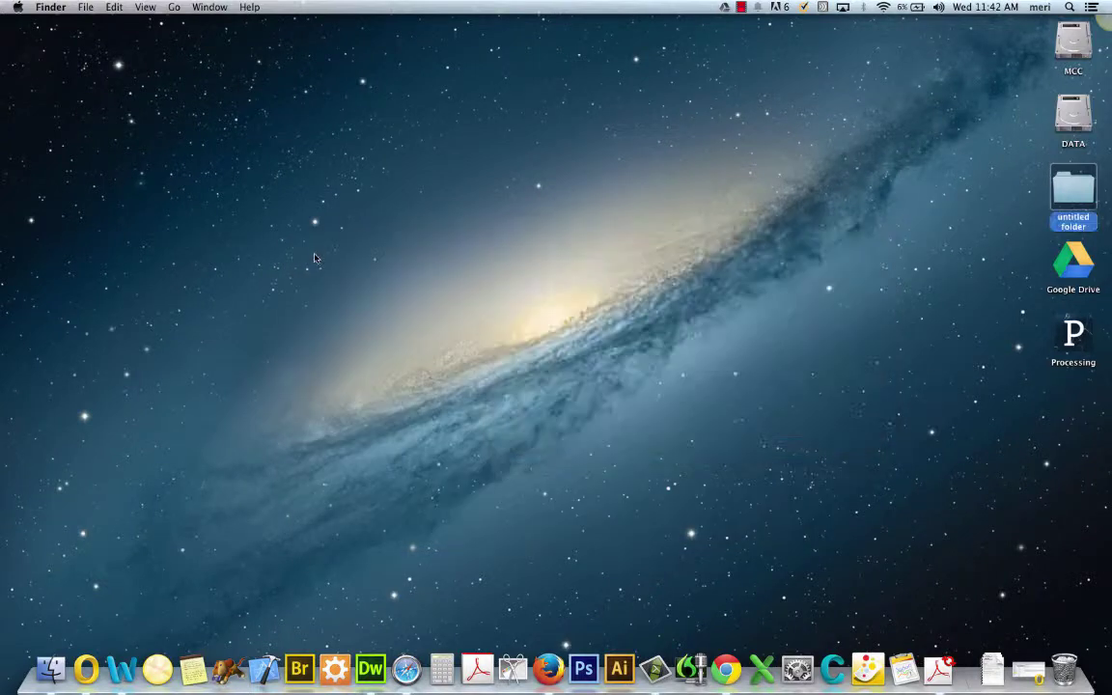
# - Look through Finder's favourite locations from Applications to Google Drive, including Documents, Movies, Pictures and DATA, and close the window
pyautogui.click(52, 666)
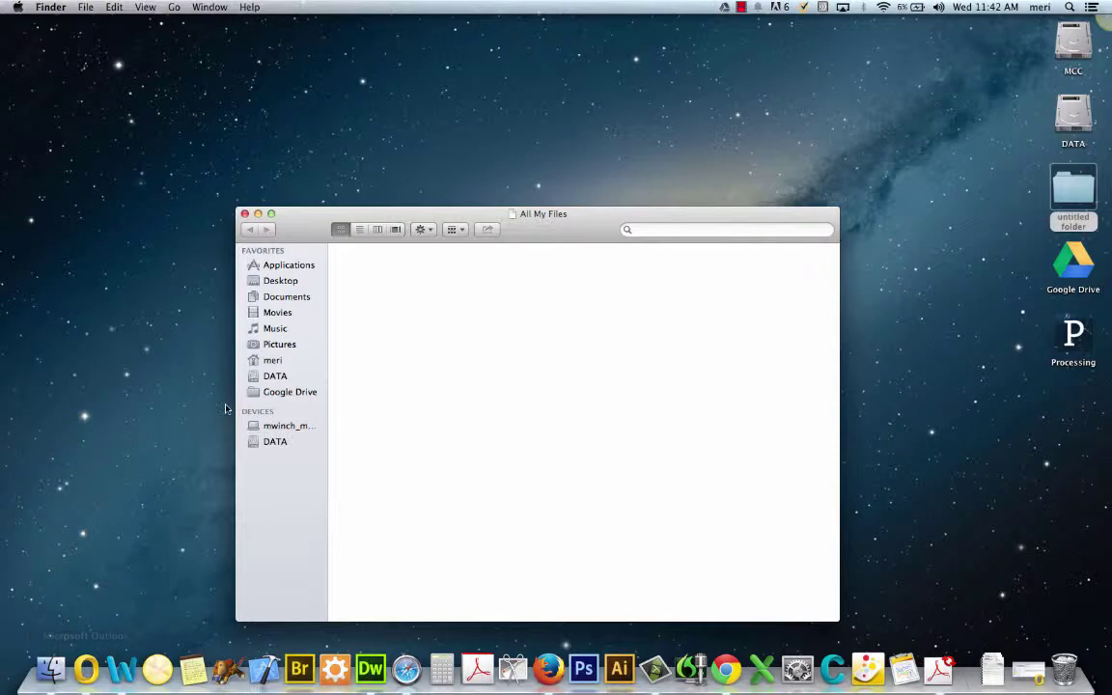
pyautogui.click(285, 267)
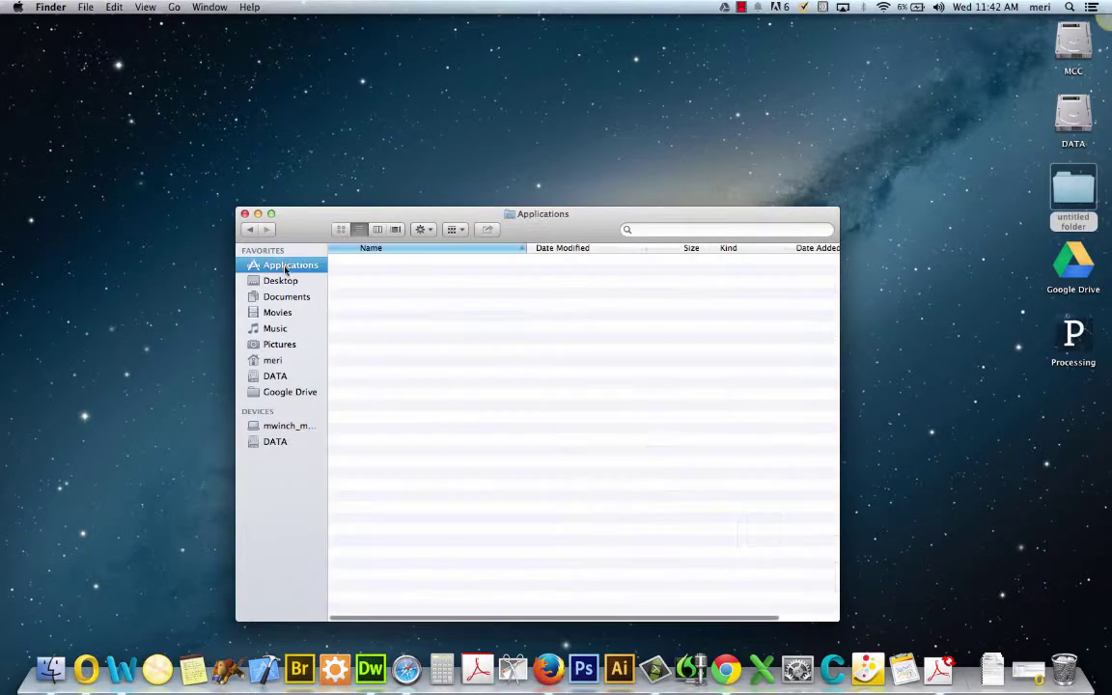
pyautogui.click(286, 280)
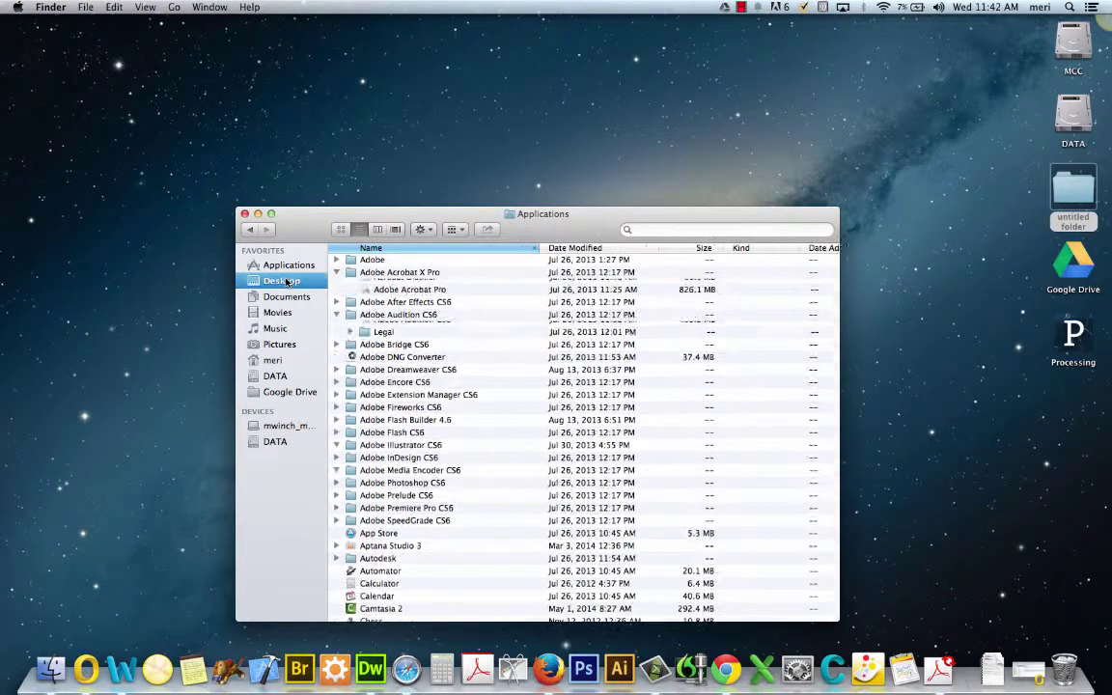
pyautogui.click(289, 297)
pyautogui.click(290, 314)
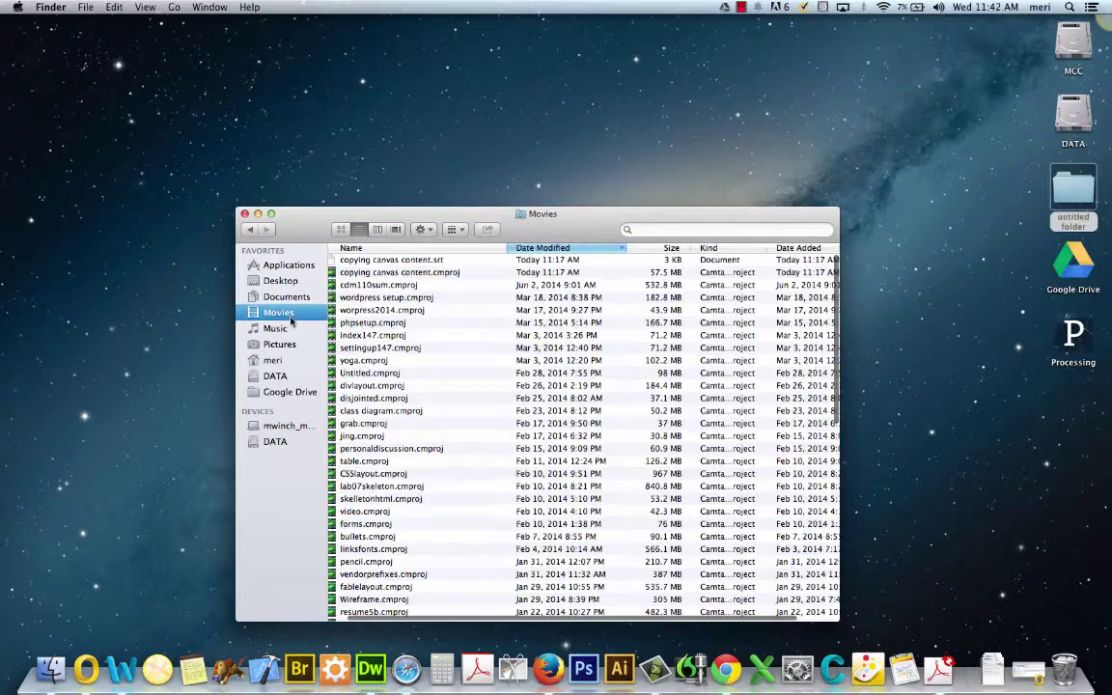
pyautogui.click(288, 328)
pyautogui.click(290, 344)
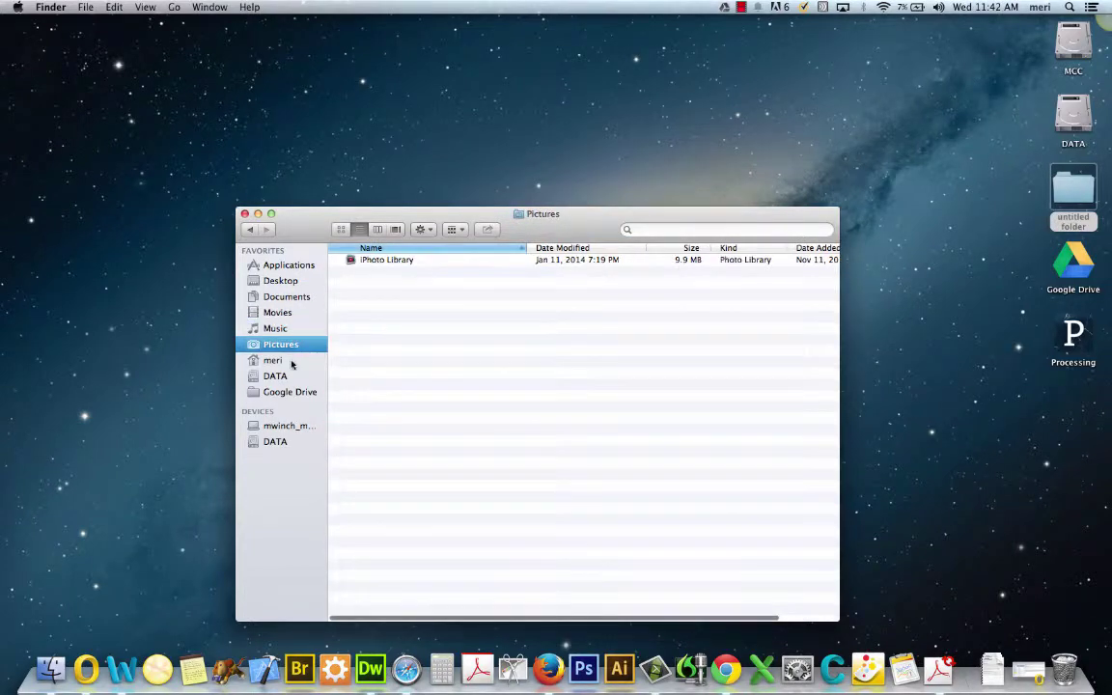
pyautogui.click(291, 363)
pyautogui.click(287, 376)
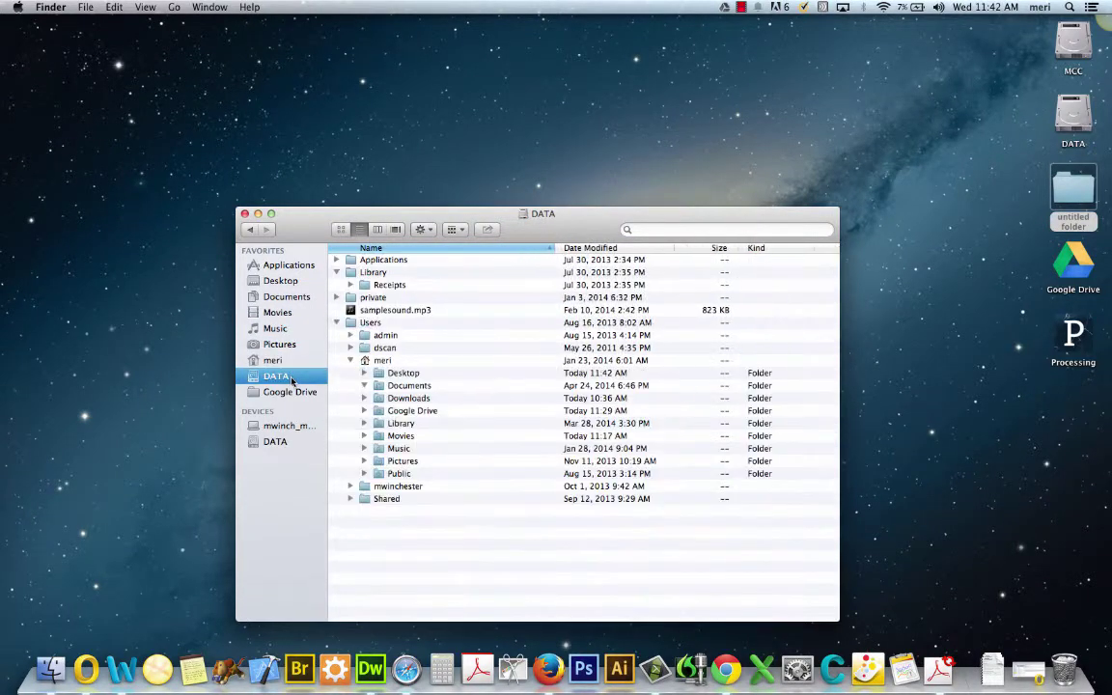
pyautogui.click(293, 394)
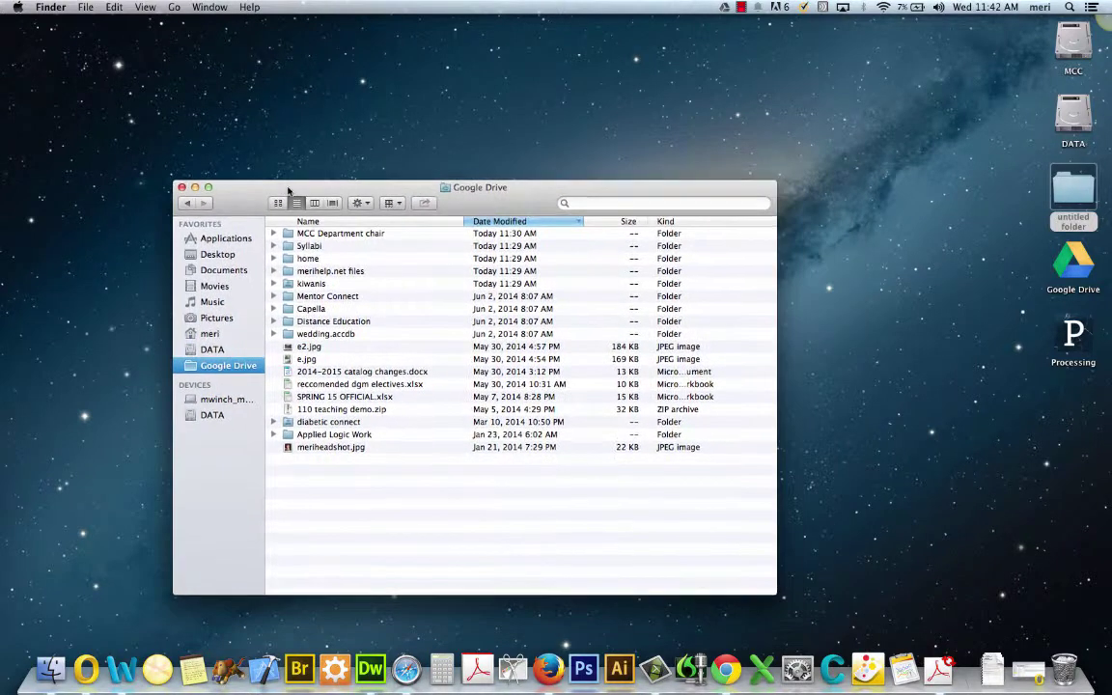
pyautogui.moveTo(342, 214); pyautogui.dragTo(280, 187)
pyautogui.click(181, 186)
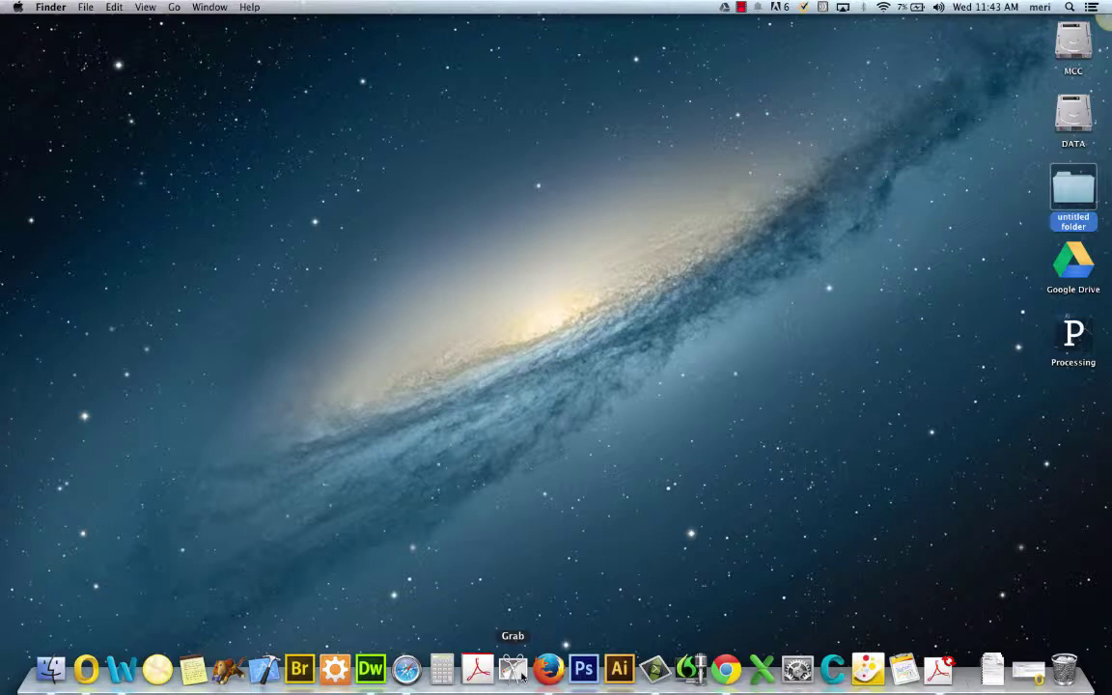
# - Remove the Grab application from the Dock
pyautogui.moveTo(519, 676); pyautogui.dragTo(570, 483)
pyautogui.moveTo(514, 670); pyautogui.dragTo(619, 378)
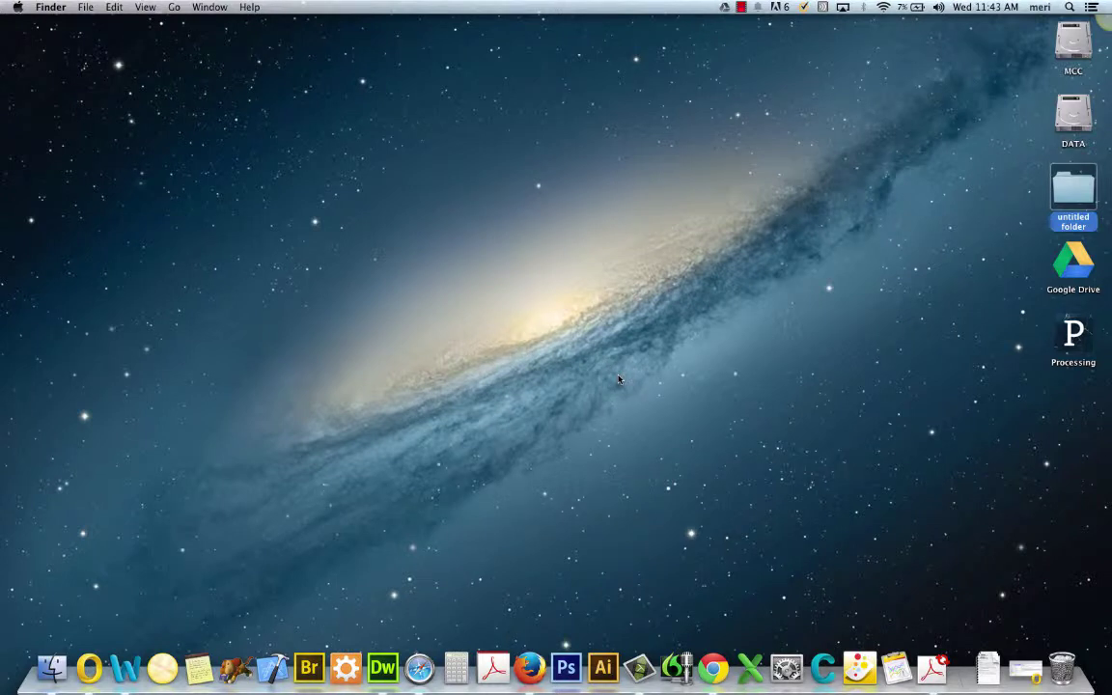
# - Search the Applications folder for "grab" and add the Grab application to the Dock between Safari and Calculator
pyautogui.click(53, 666)
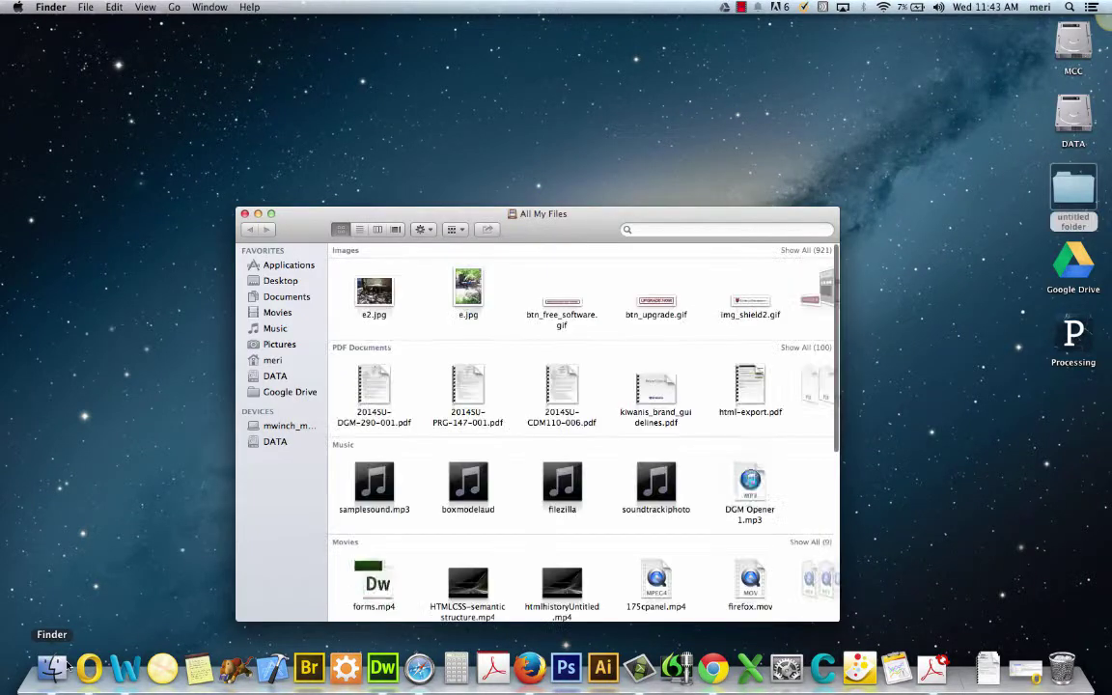
pyautogui.click(289, 265)
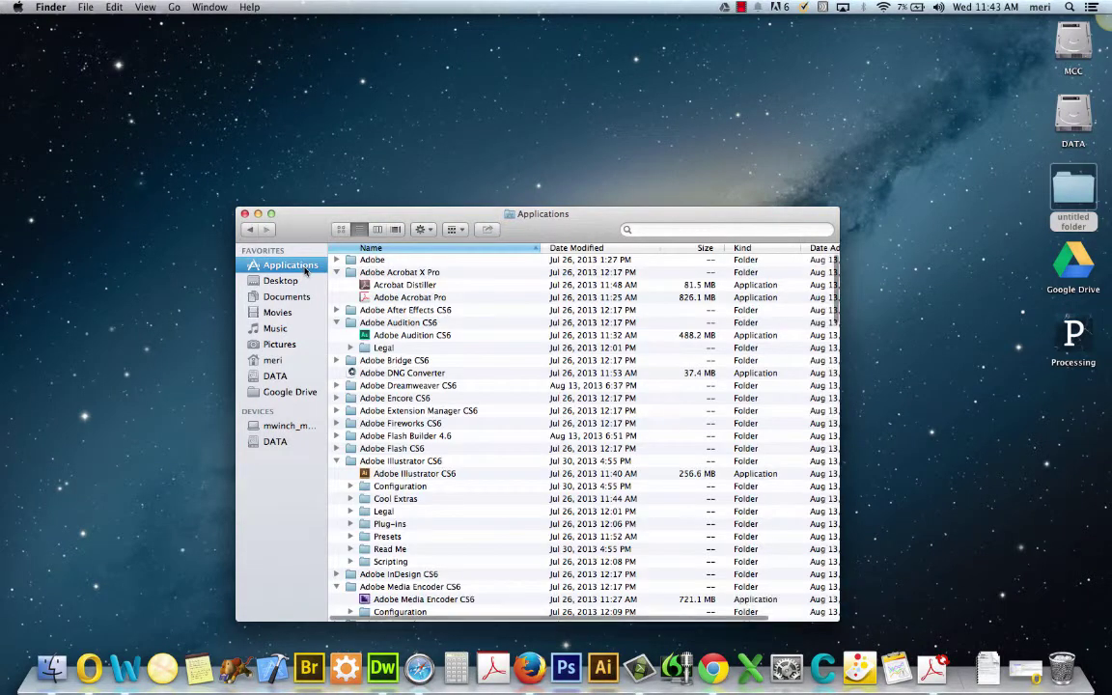
pyautogui.click(656, 230)
pyautogui.write('grab')
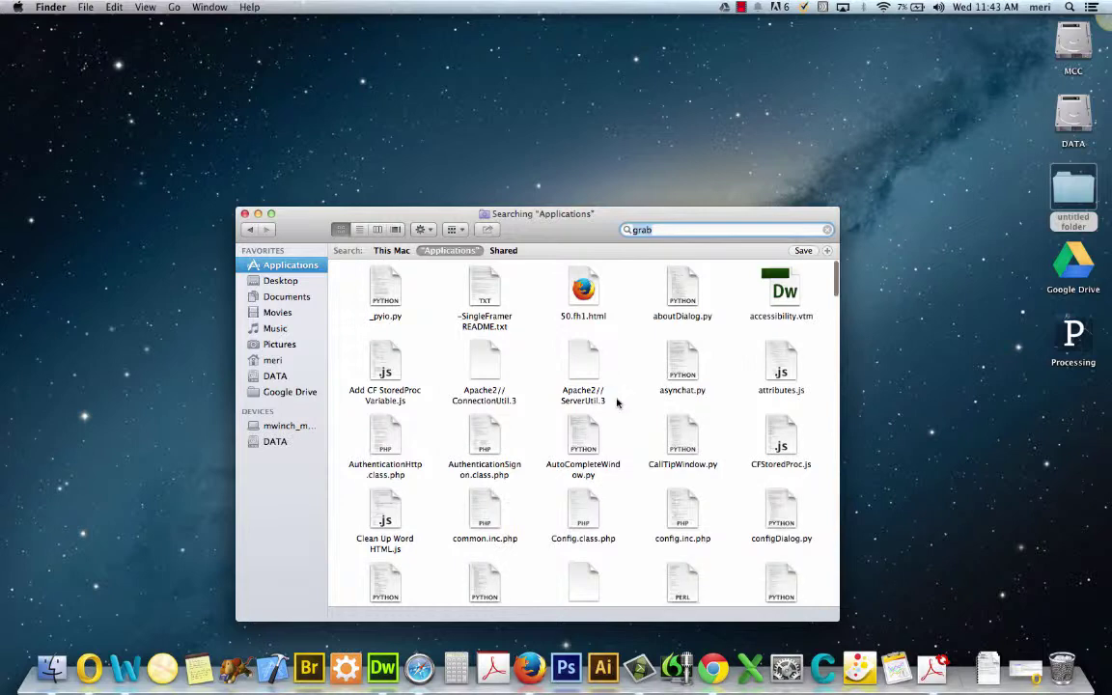
pyautogui.scroll(-10, 618, 403)
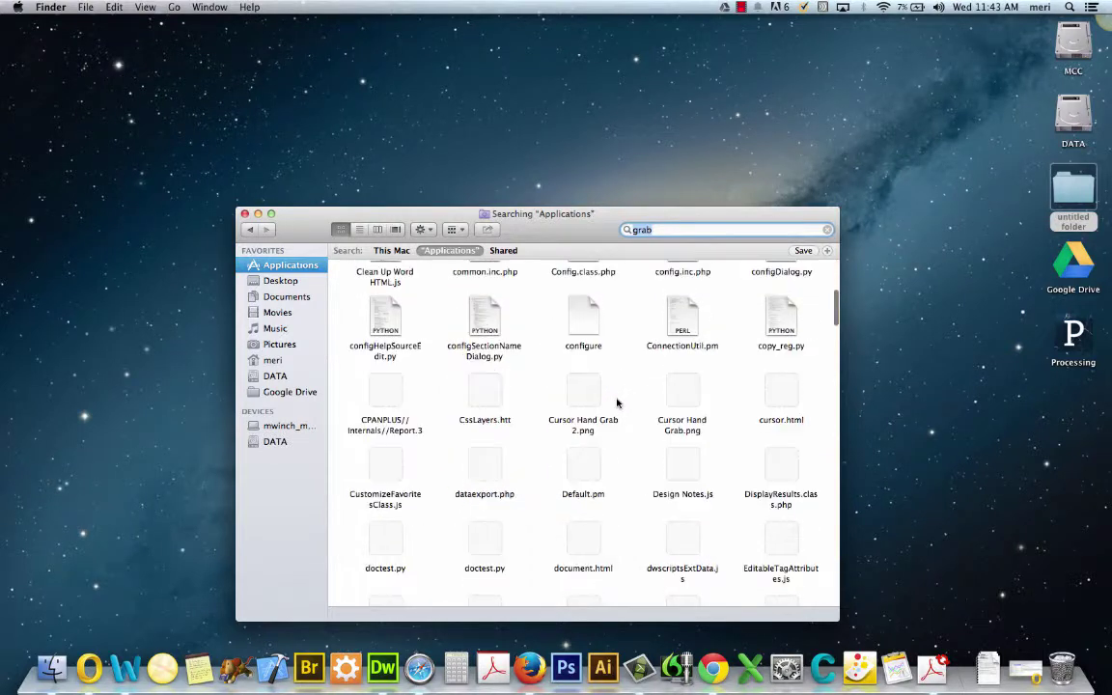
pyautogui.scroll(-2, 618, 404)
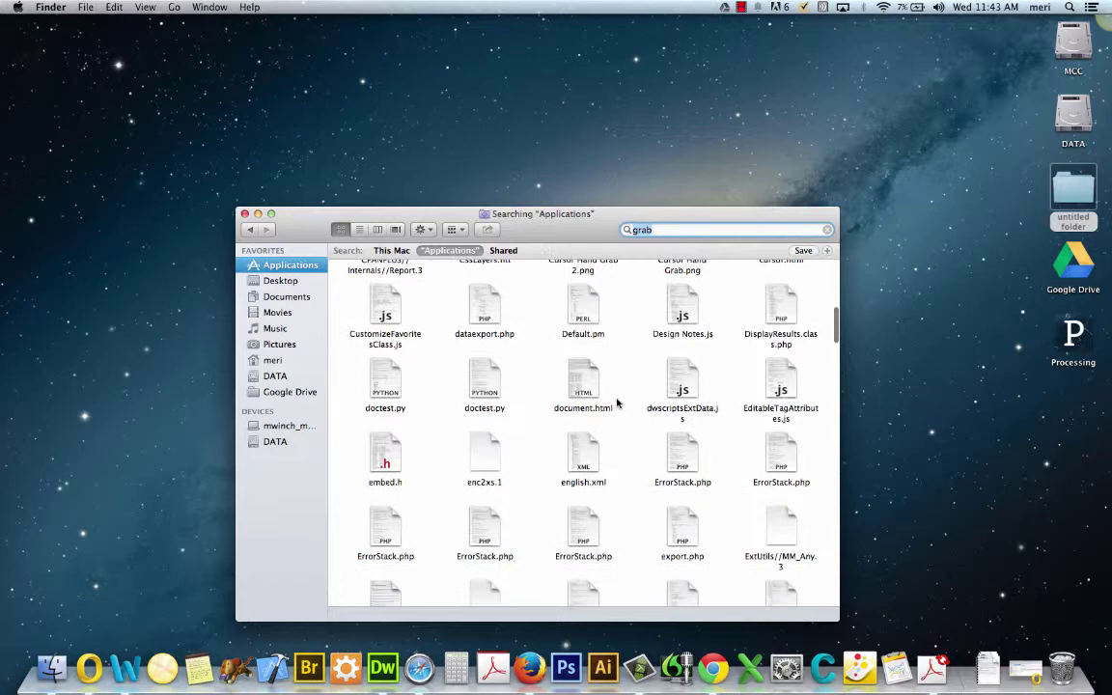
pyautogui.scroll(-4, 618, 404)
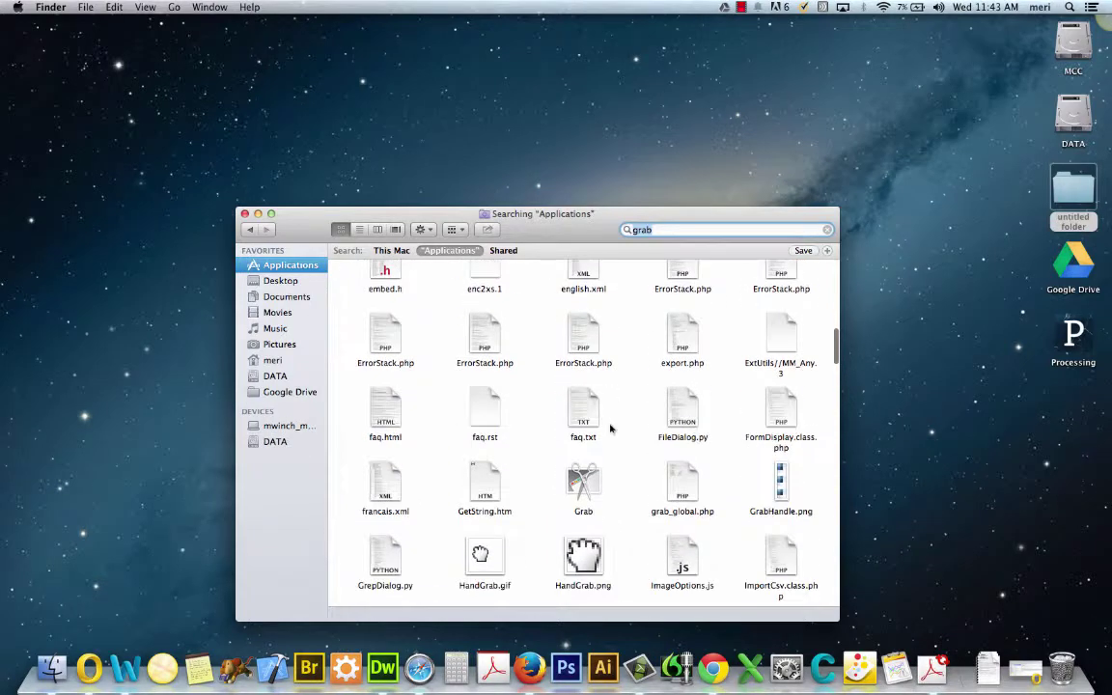
pyautogui.moveTo(583, 475); pyautogui.dragTo(444, 666)
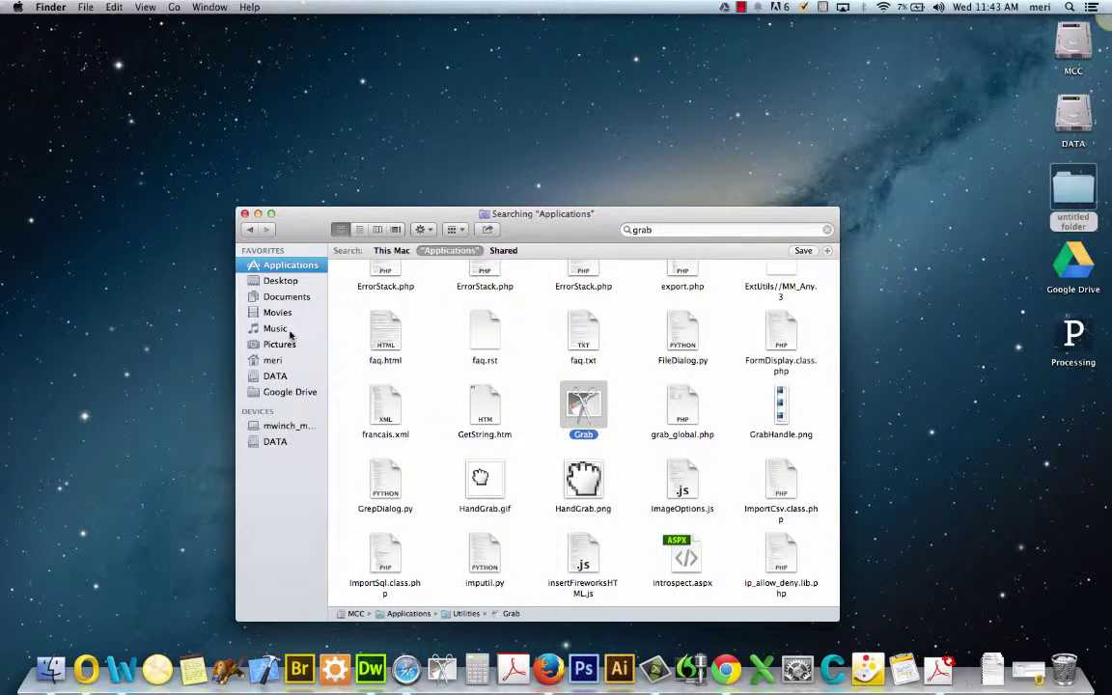
# - Try to place the Google Drive application from the Desktop folder on the Dock's document side, and undo the move
pyautogui.click(273, 391)
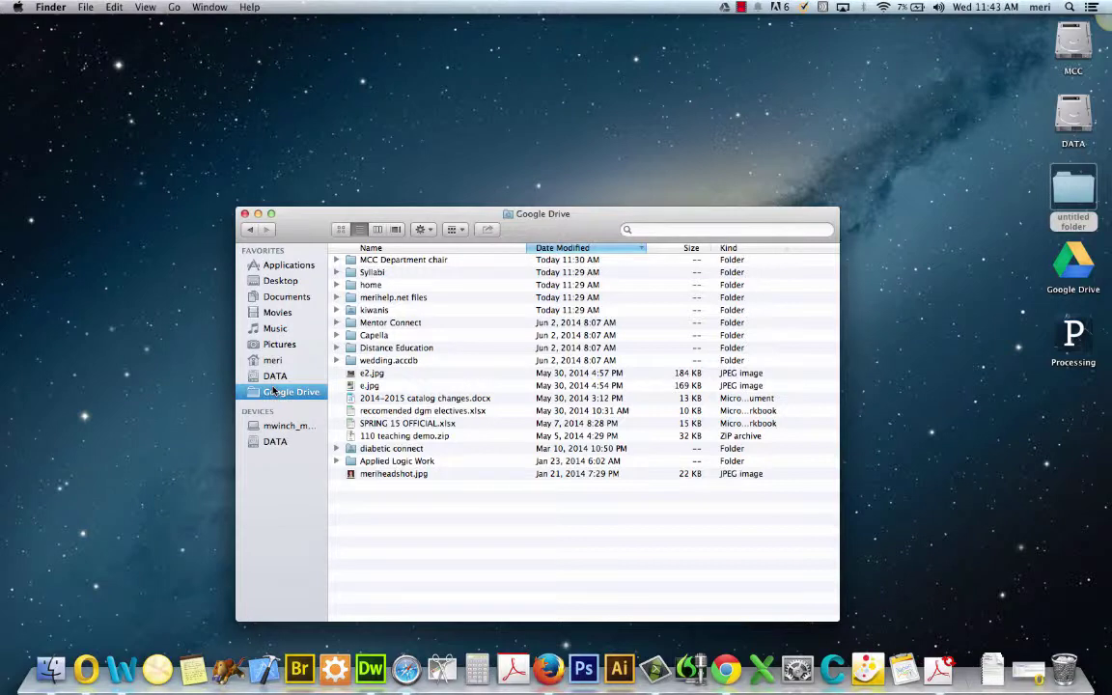
pyautogui.click(289, 286)
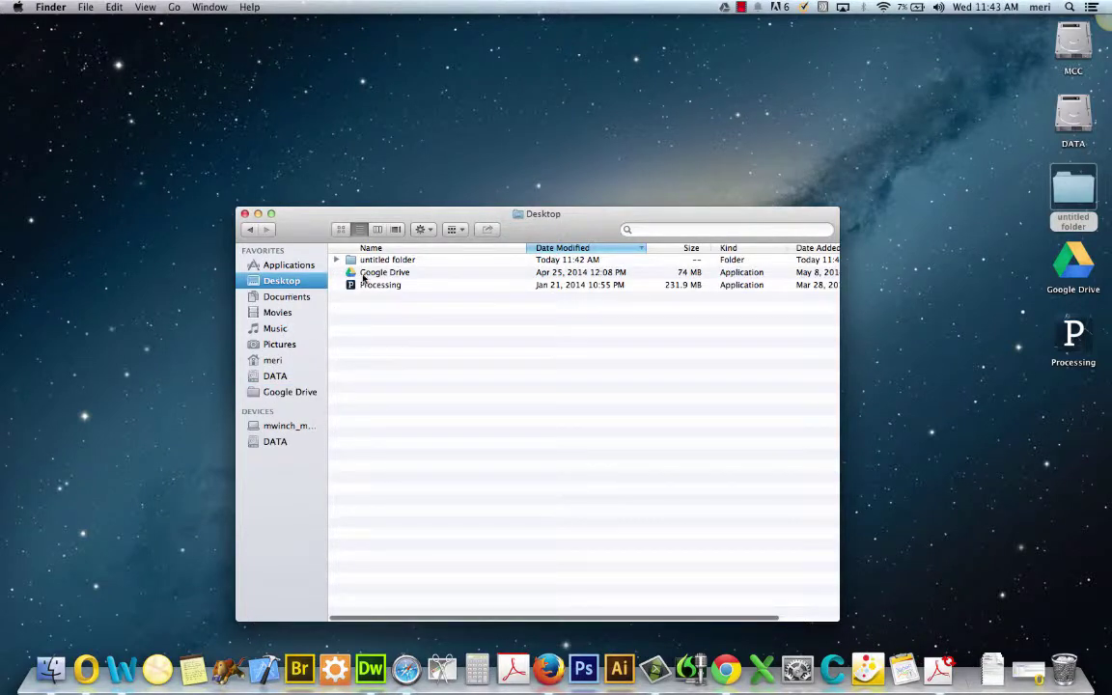
pyautogui.moveTo(365, 277); pyautogui.dragTo(979, 684)
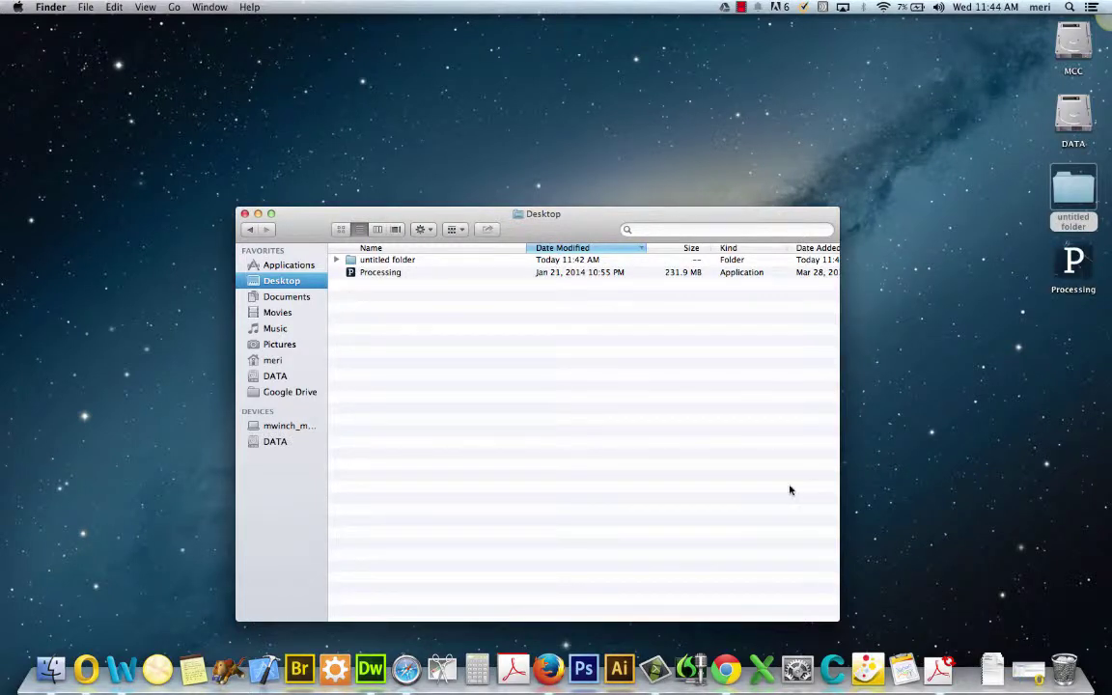
pyautogui.press('super+z')
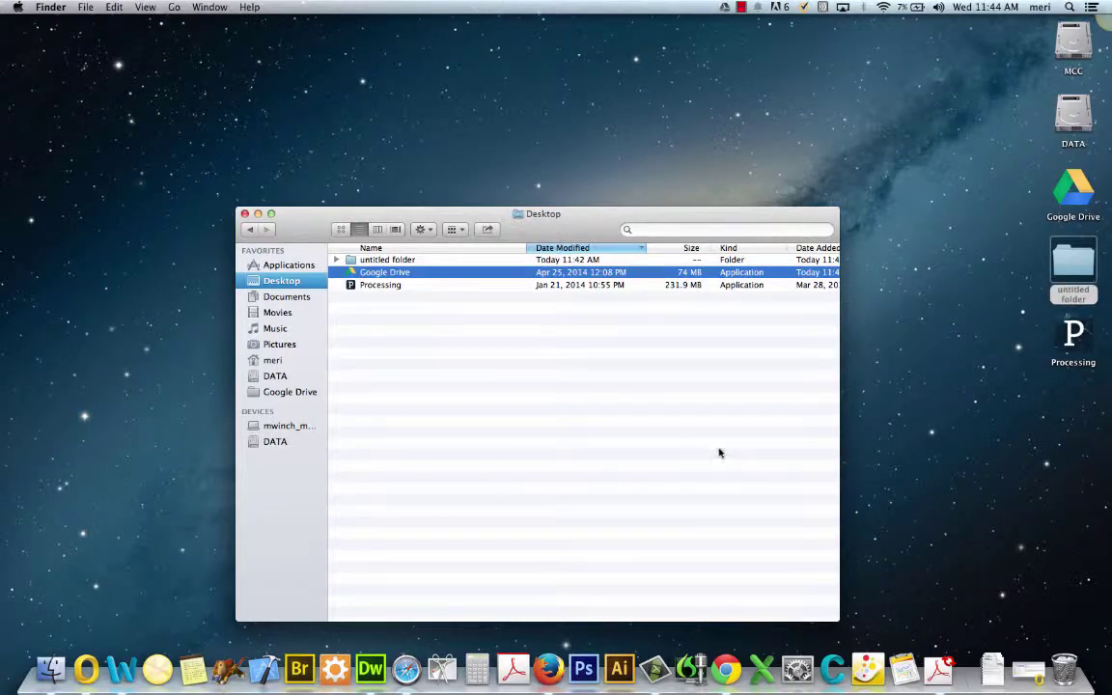
pyautogui.click(560, 408)
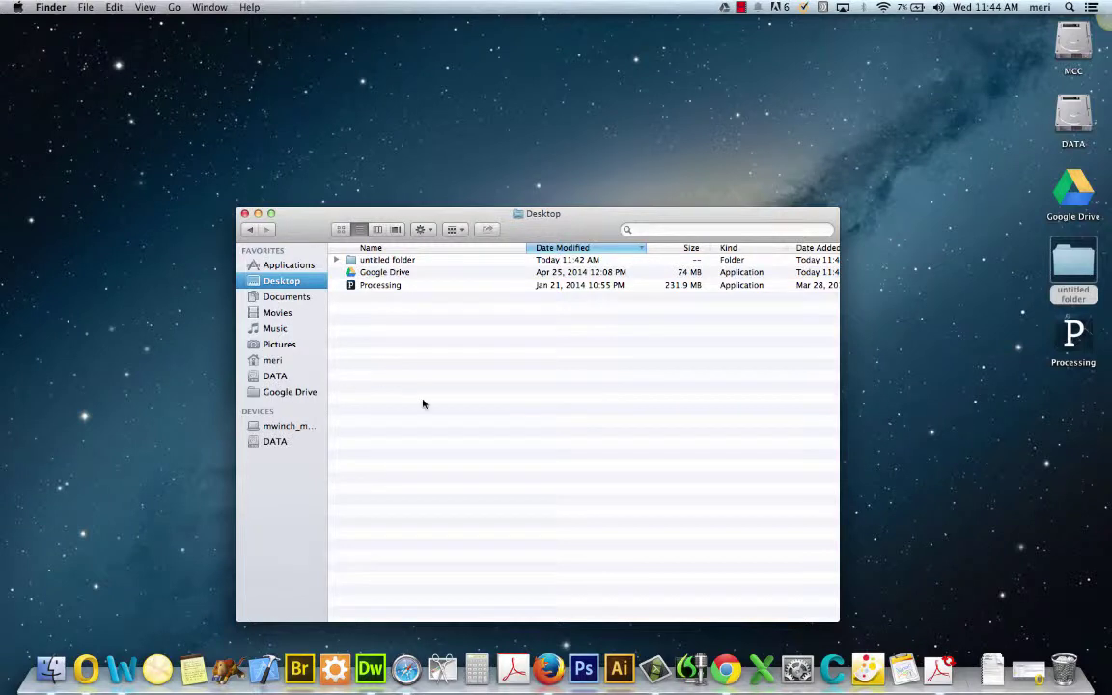
# - Add the _notes folder from the website folder in Documents to the document side of the Dock
pyautogui.click(286, 298)
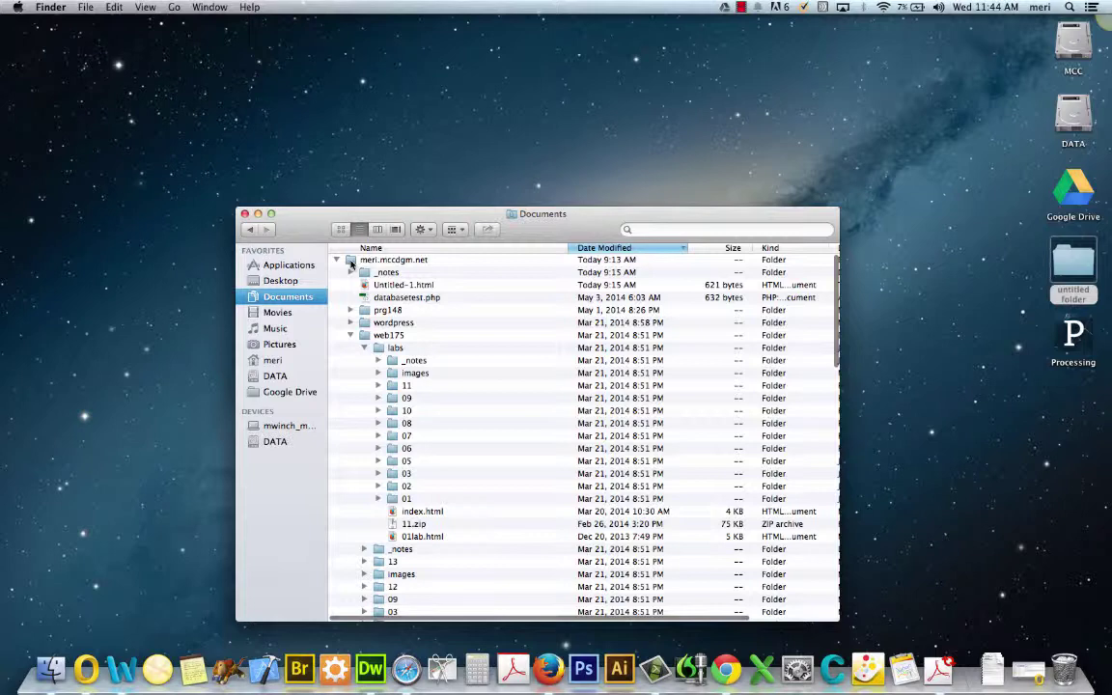
pyautogui.moveTo(386, 274); pyautogui.dragTo(972, 679)
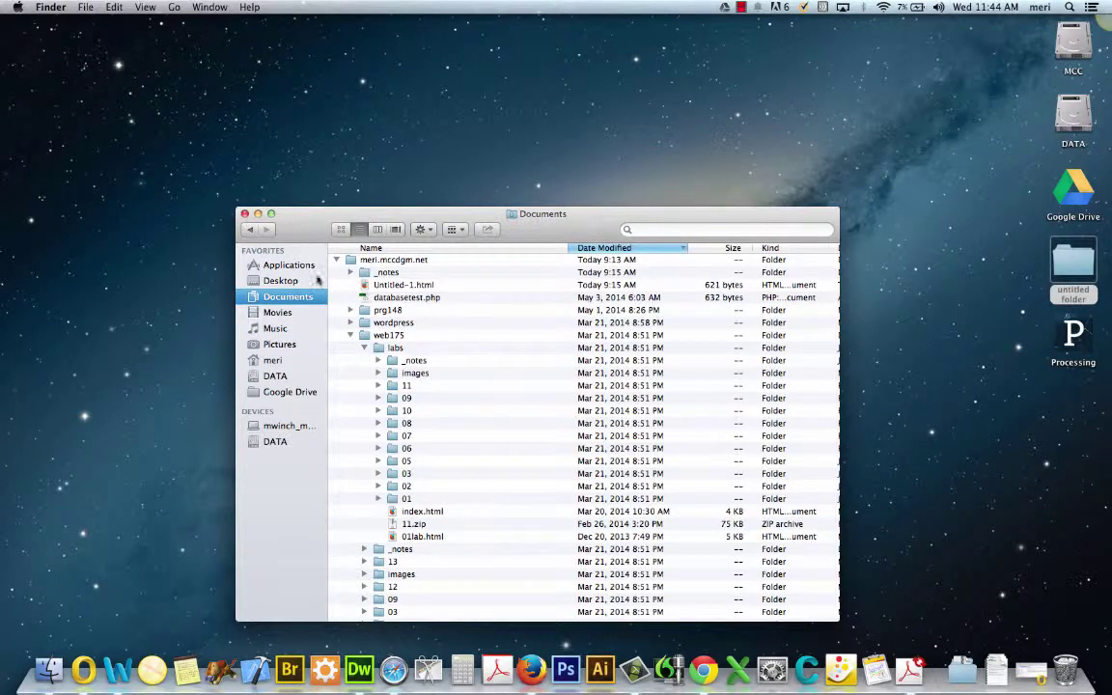
# - Collapse the web175 folder in Documents, look through the contents of the cis147 folder, and collapse it again
pyautogui.click(351, 335)
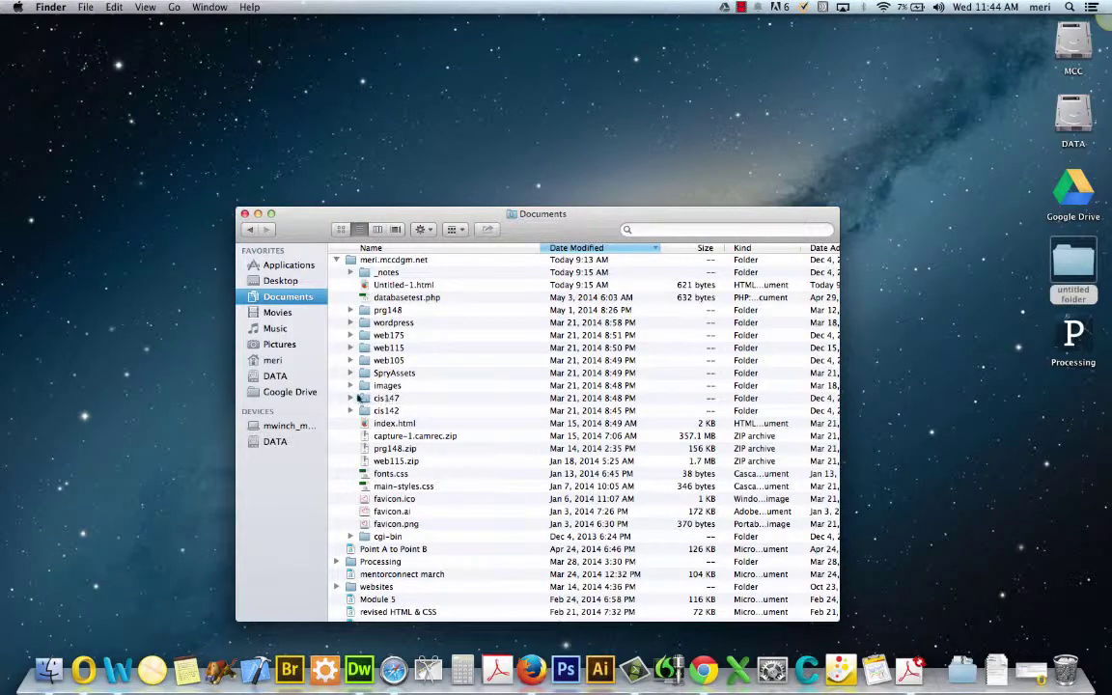
pyautogui.click(354, 398)
pyautogui.click(351, 398)
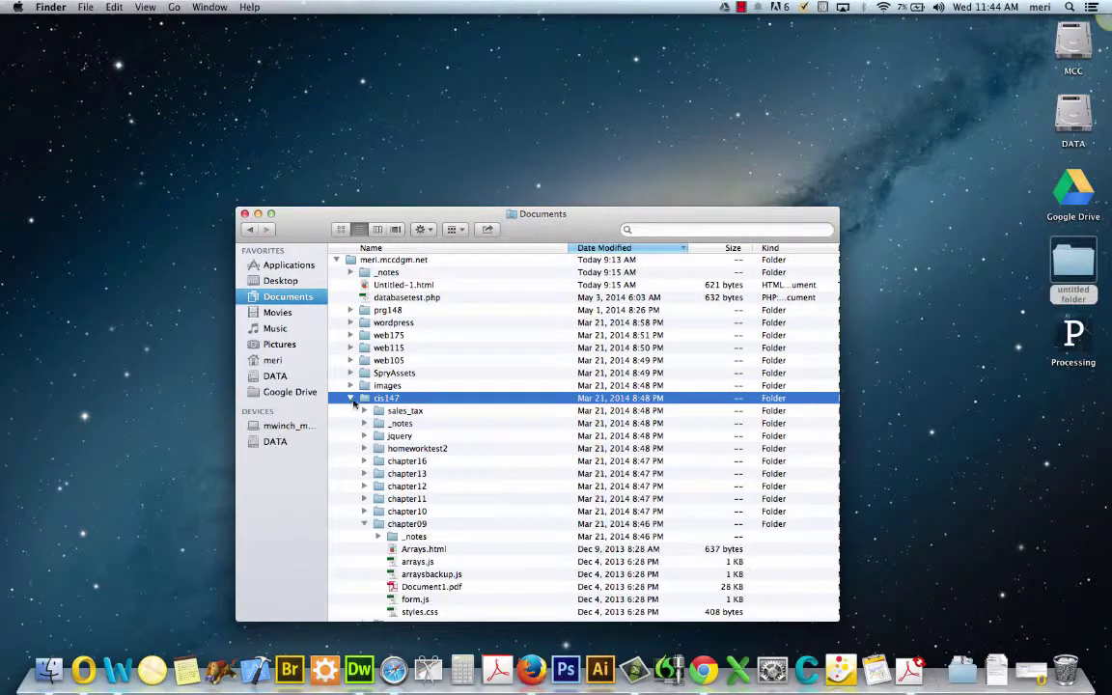
pyautogui.scroll(-10, 386, 445)
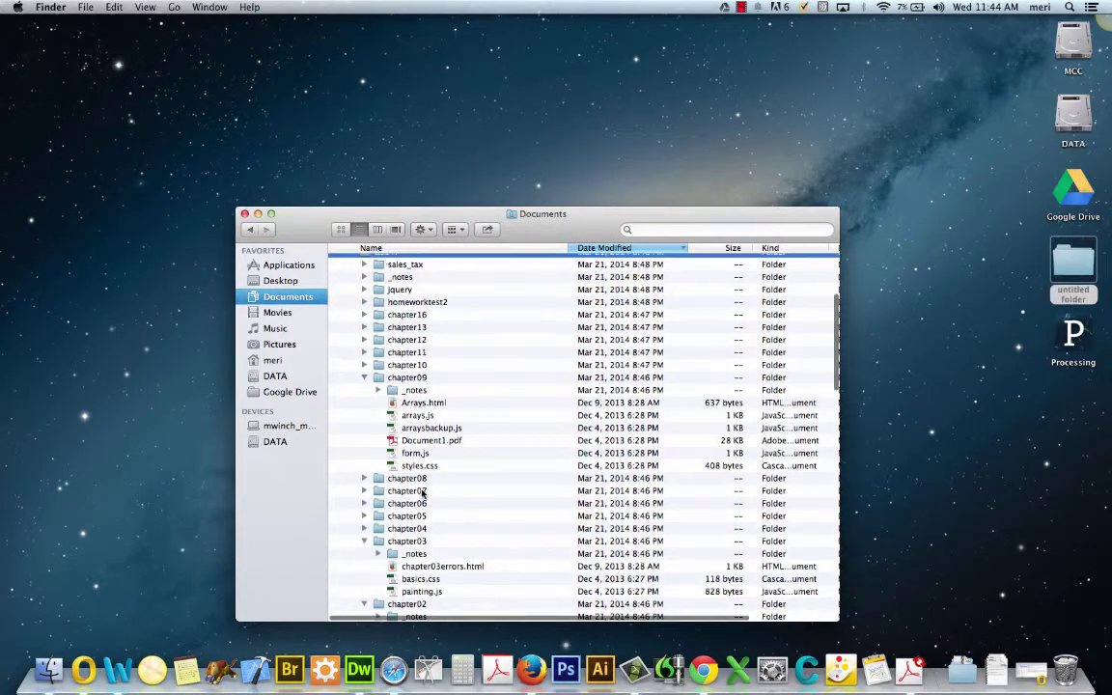
pyautogui.scroll(3, 422, 493)
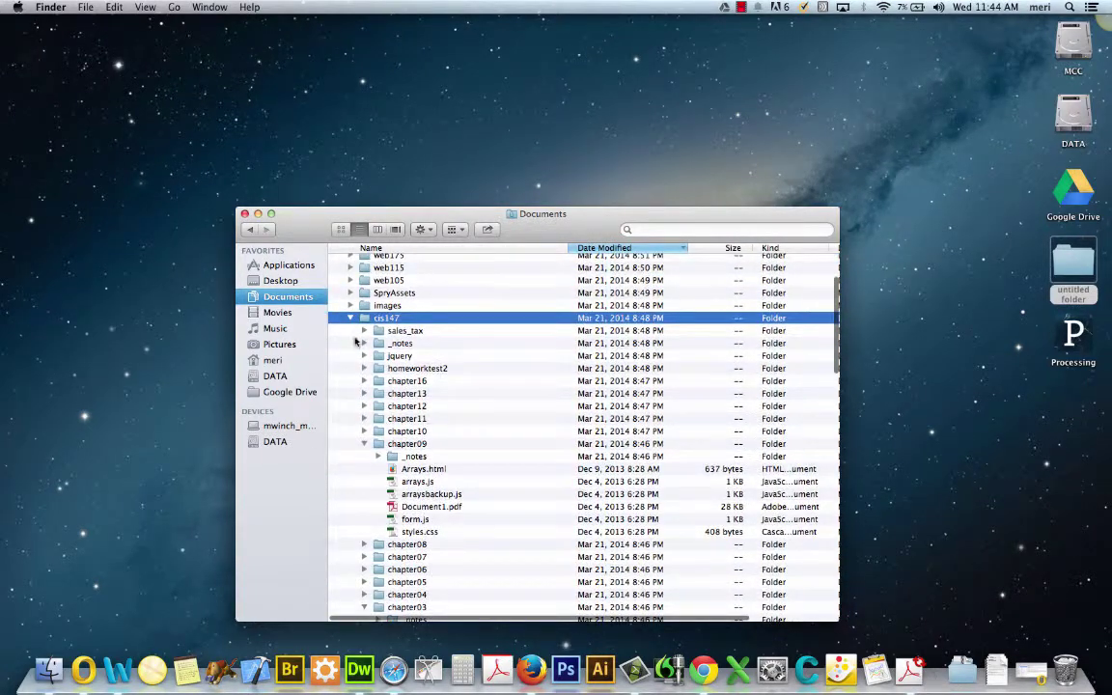
pyautogui.click(351, 317)
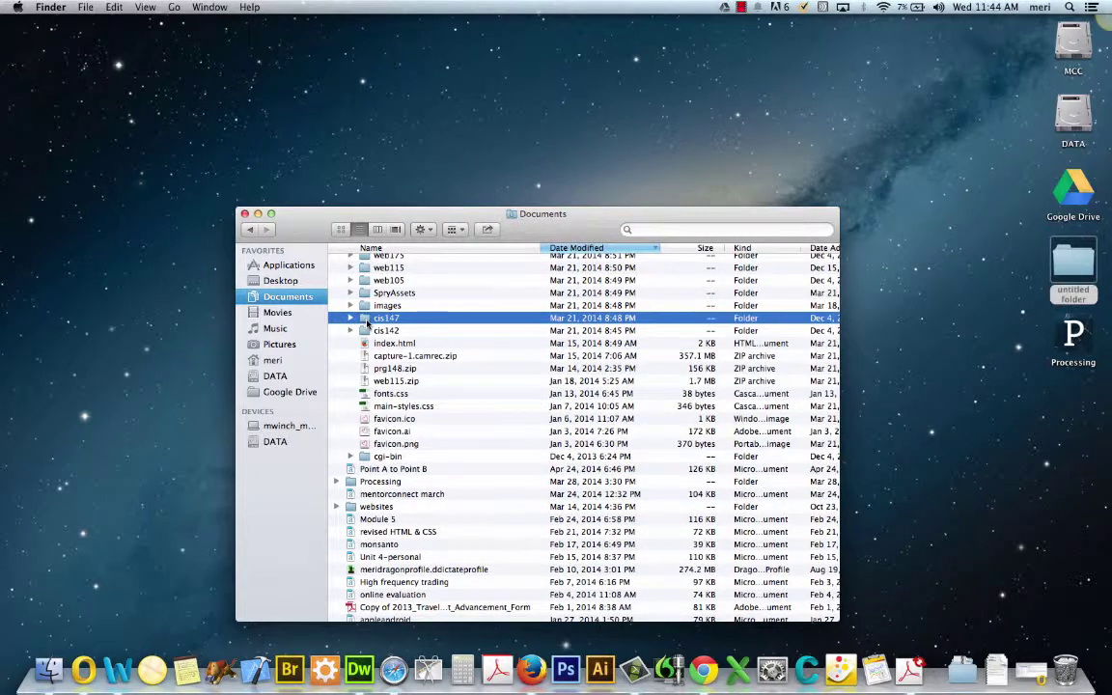
# - Compress the cis147 folder into a ZIP archive and select the new archive in the file list
pyautogui.rightClick(367, 324)
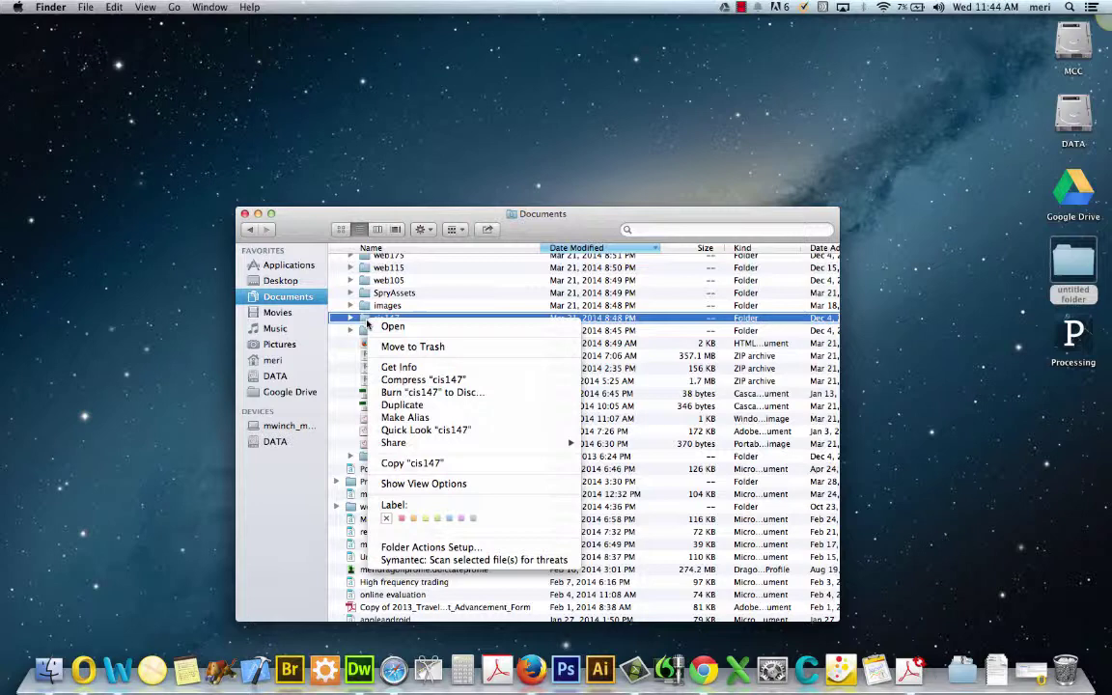
pyautogui.click(426, 380)
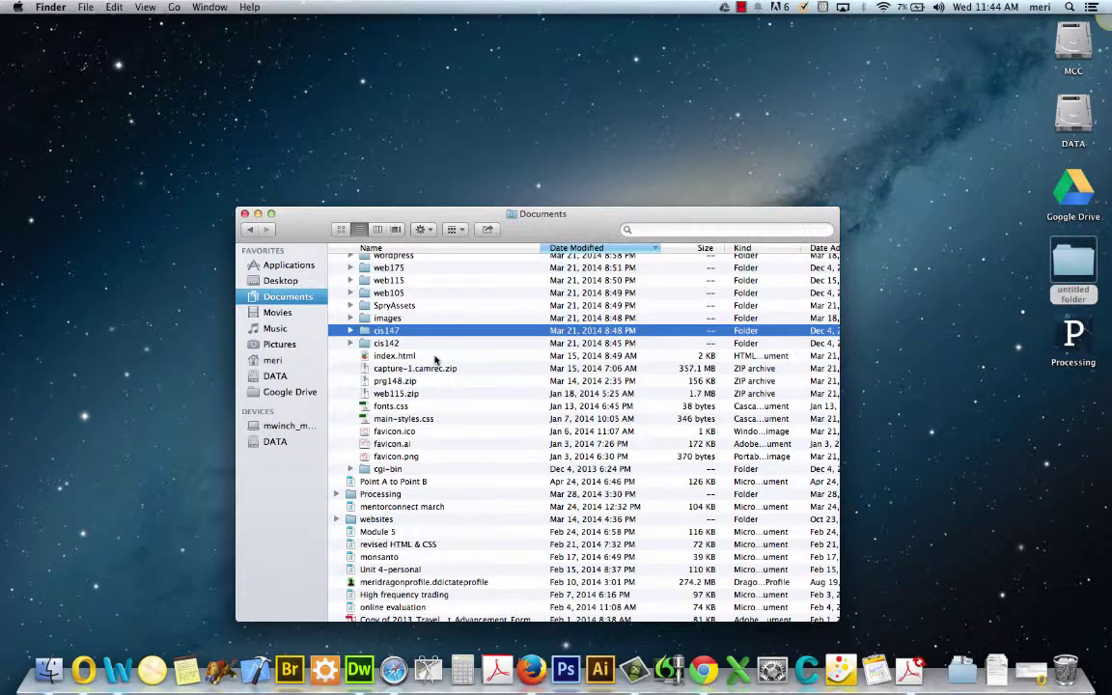
pyautogui.scroll(-5, 430, 372)
pyautogui.scroll(-10, 434, 359)
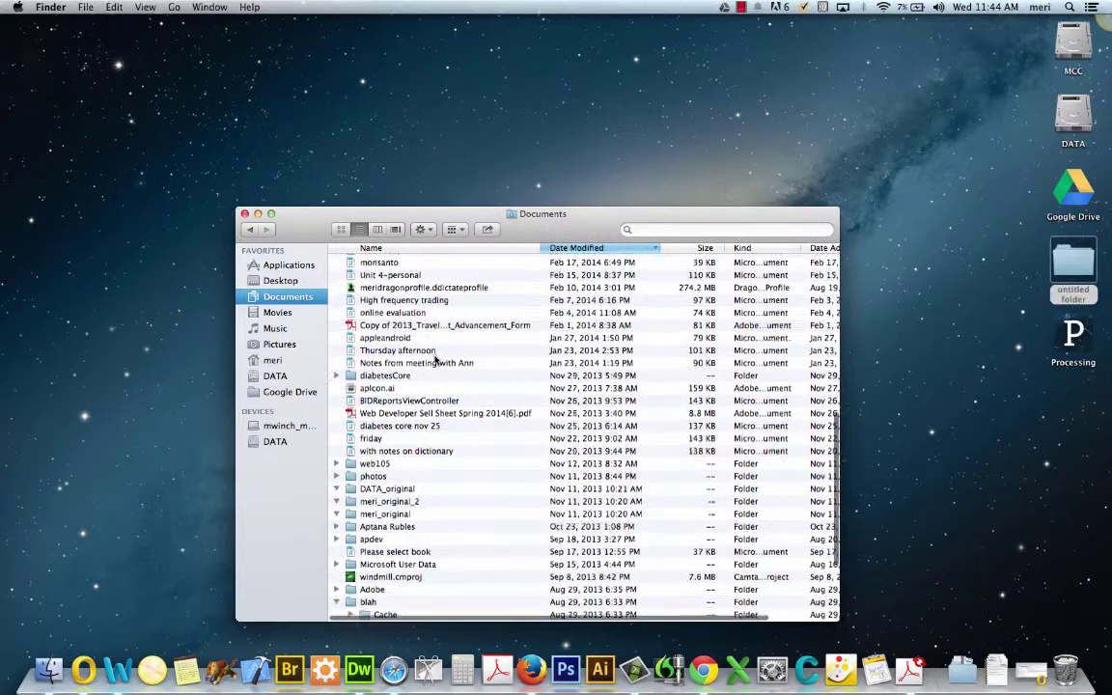
pyautogui.scroll(15, 434, 359)
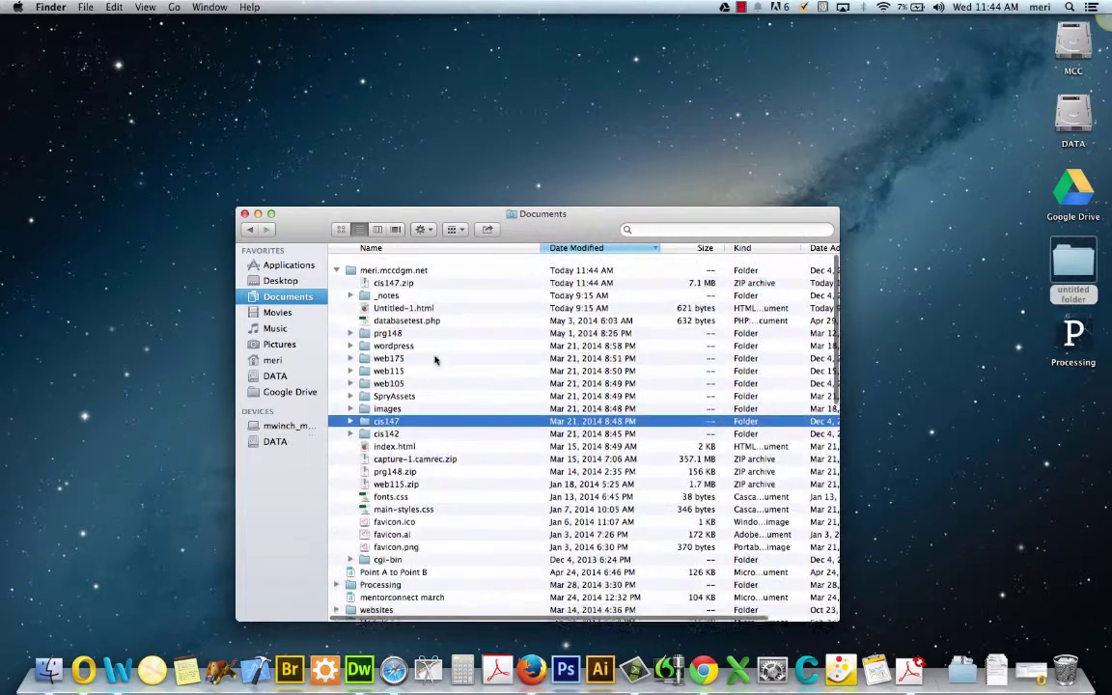
pyautogui.click(398, 274)
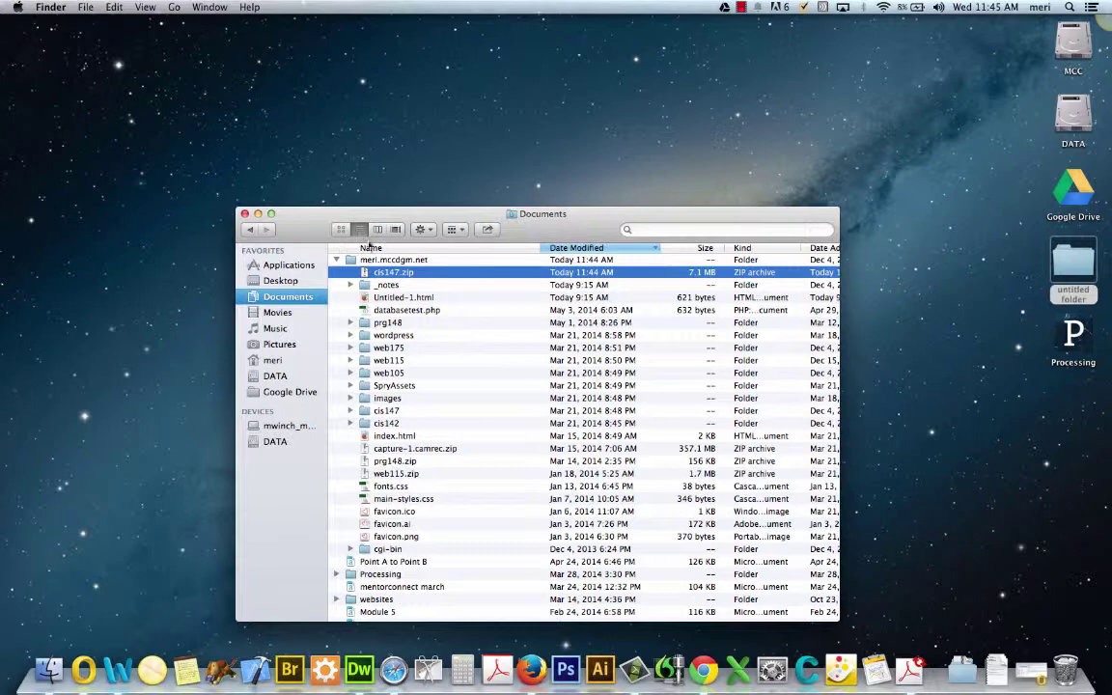
# - Create a new folder in Documents and name it "delete me"
pyautogui.click(422, 229)
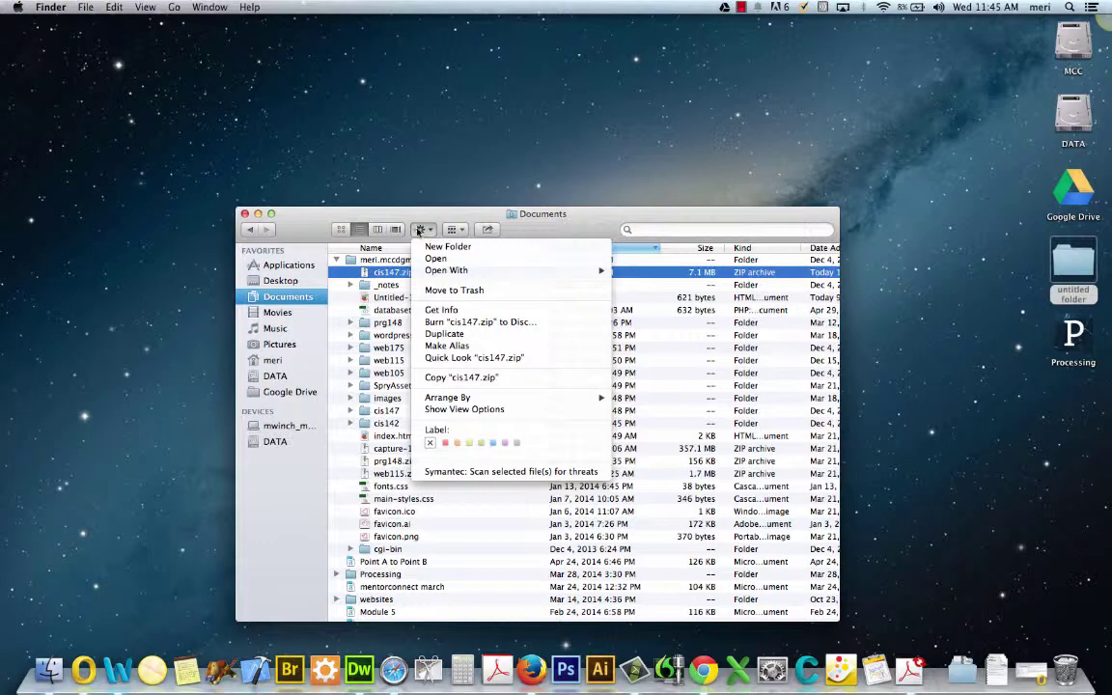
pyautogui.click(434, 246)
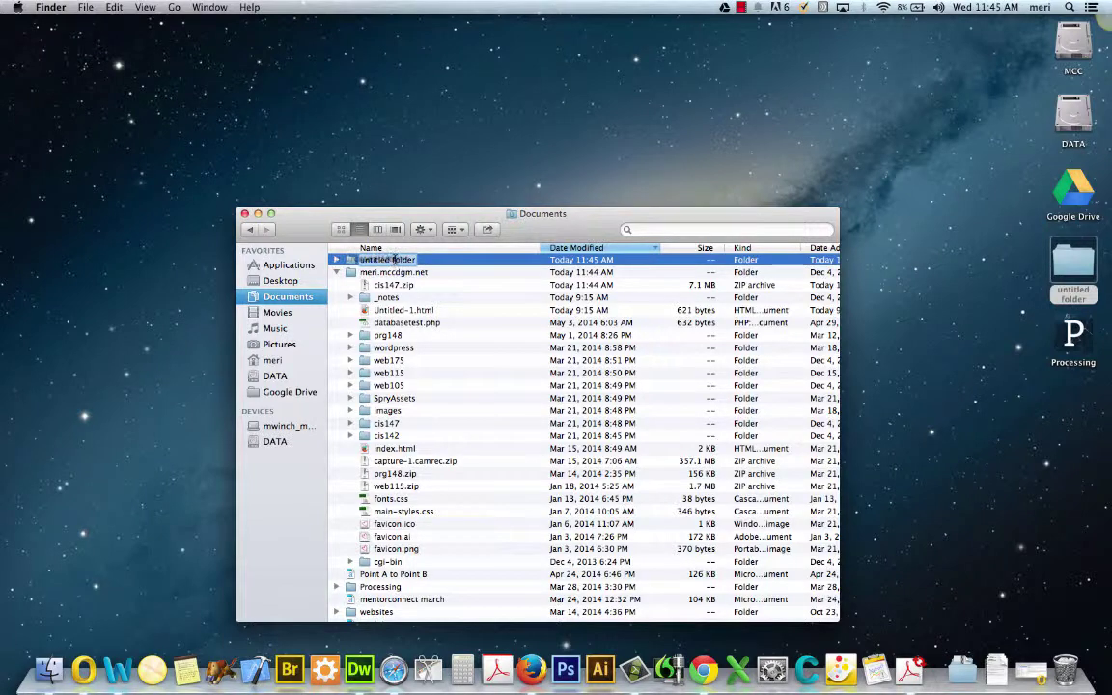
pyautogui.write('delete me')
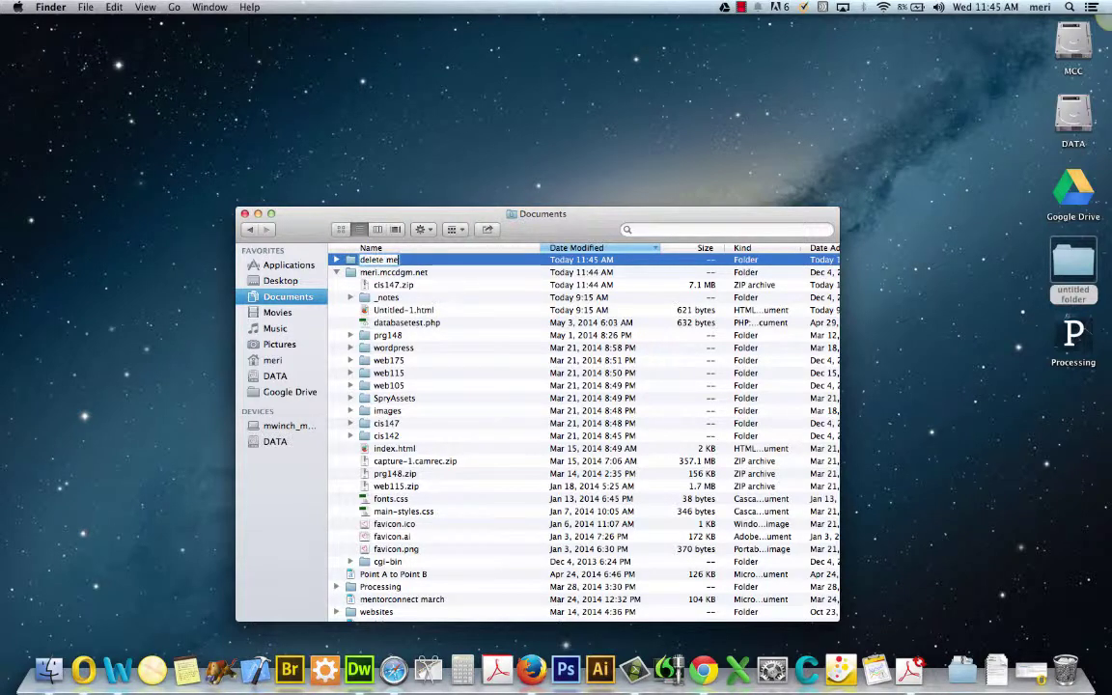
pyautogui.press('Return')
pyautogui.rightClick(370, 262)
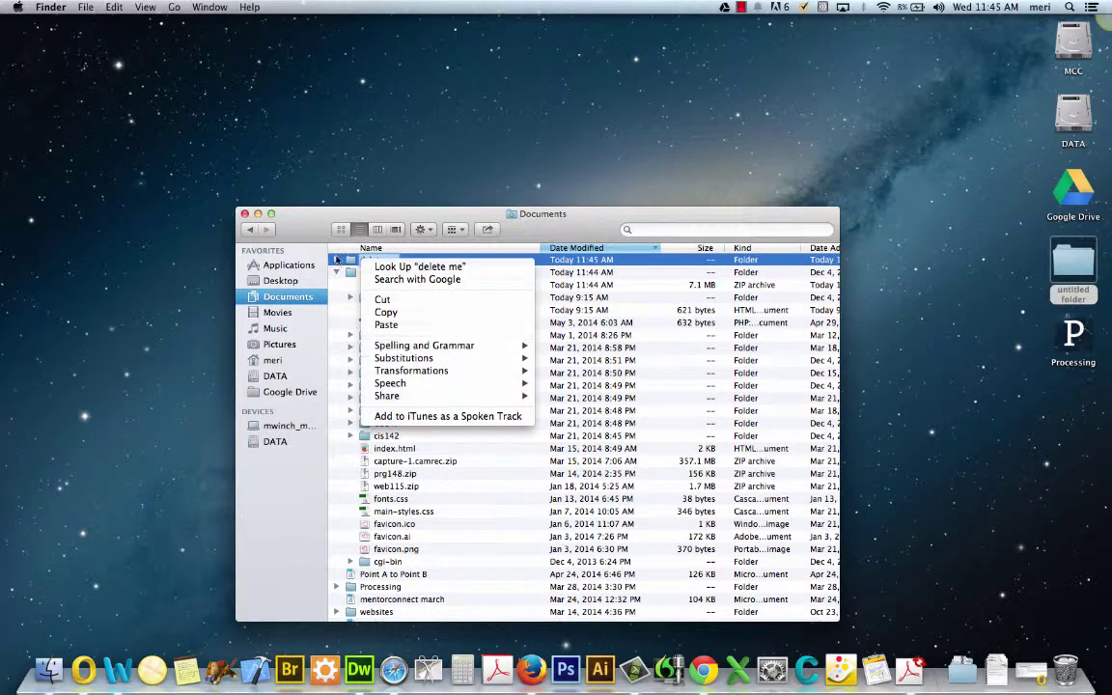
pyautogui.click(308, 236)
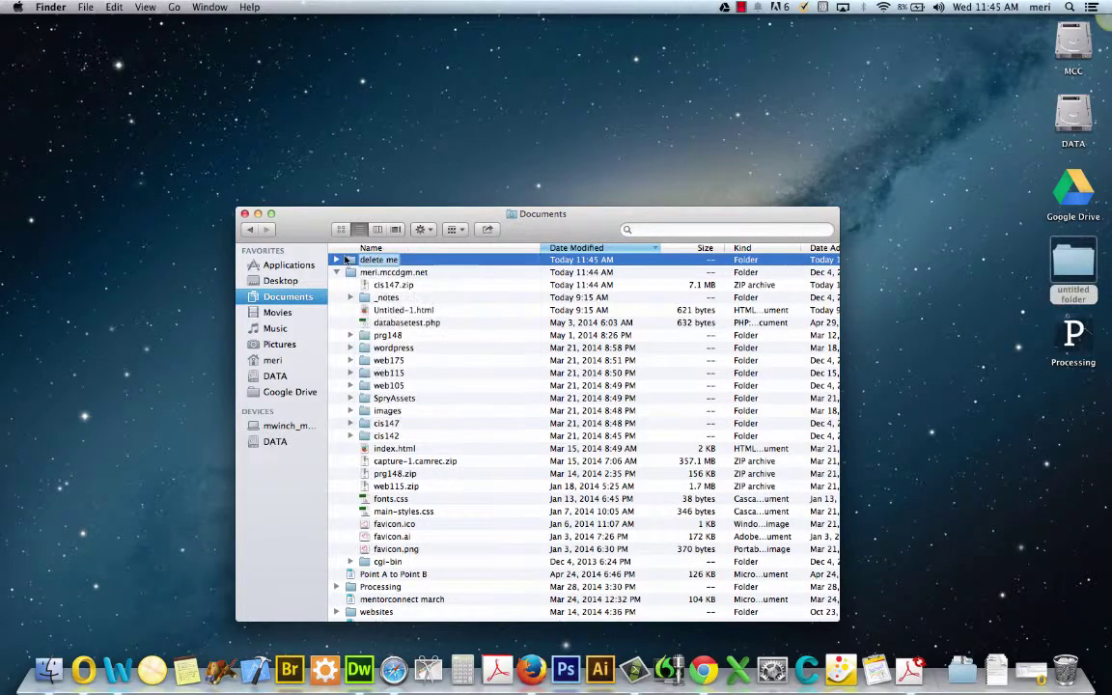
pyautogui.press('Return')
pyautogui.press('Down')
pyautogui.press('Down')
# - Move the "delete me" folder to the Trash and look through the Trash contents for it
pyautogui.click(440, 261)
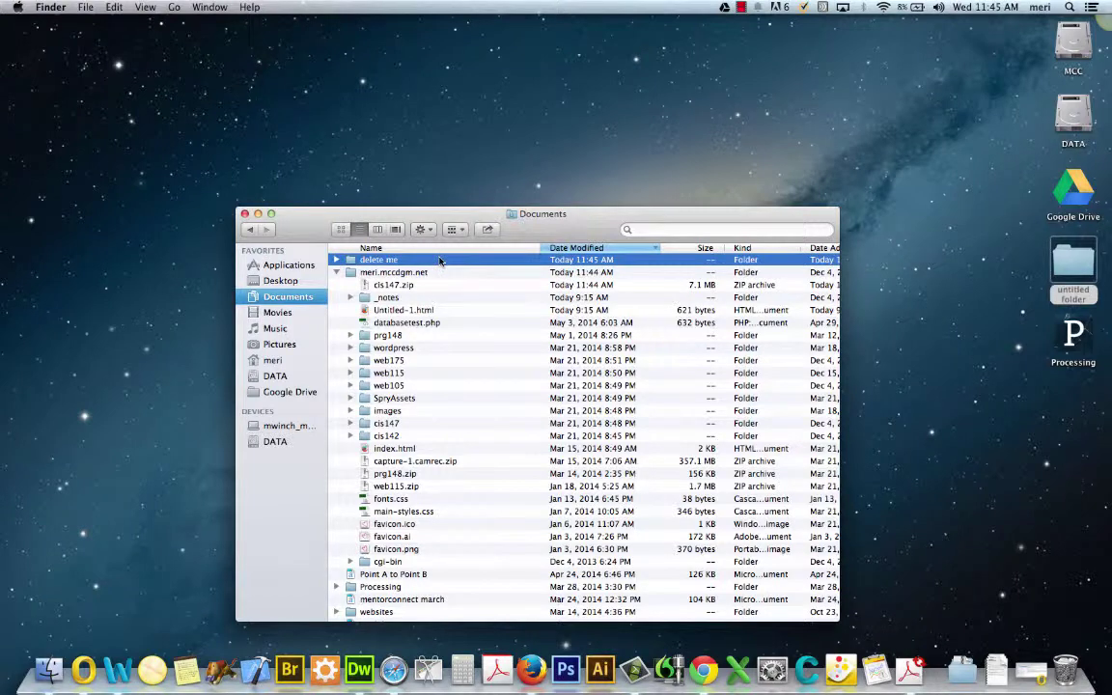
pyautogui.moveTo(439, 261); pyautogui.dragTo(1070, 673)
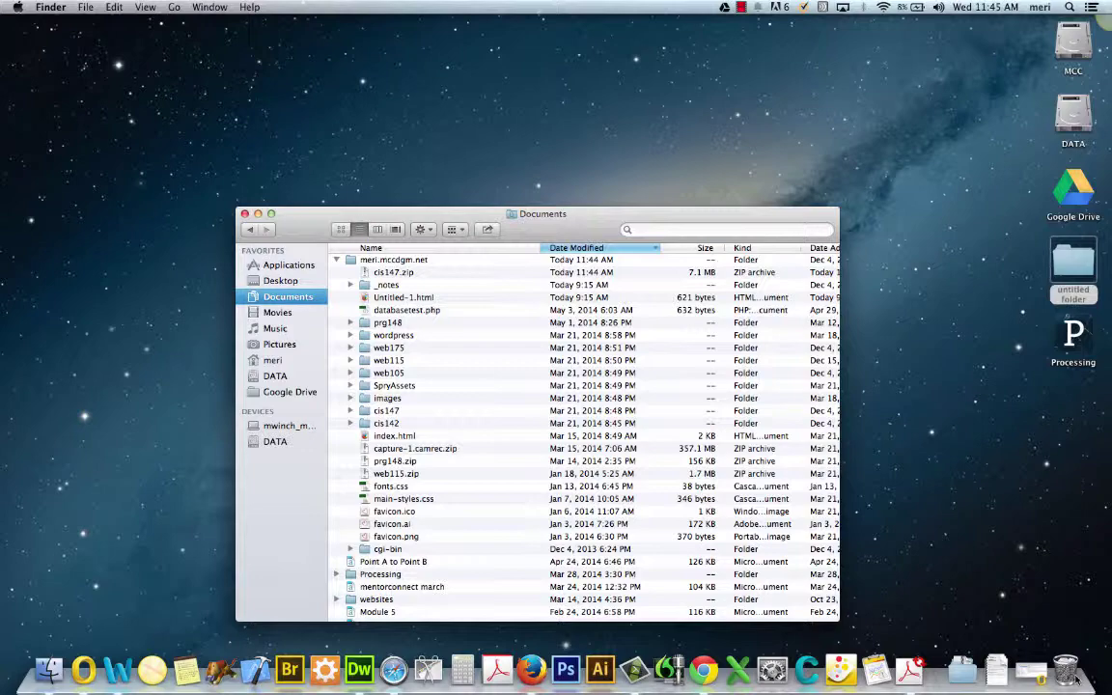
pyautogui.click(1066, 670)
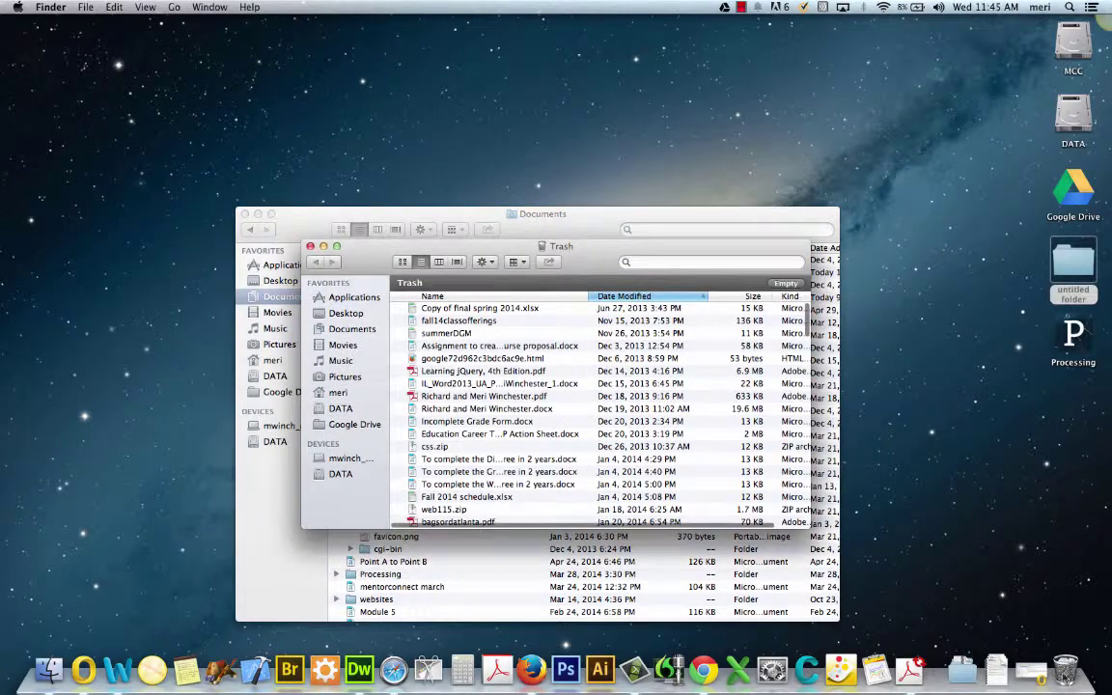
pyautogui.scroll(-15, 751, 483)
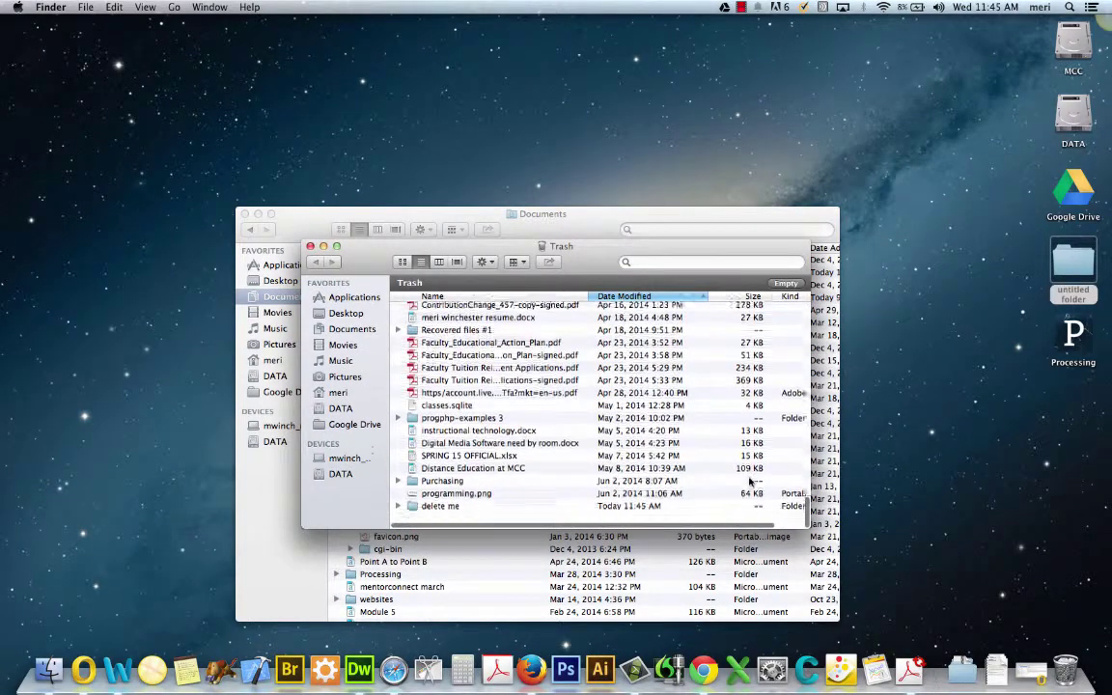
pyautogui.scroll(10, 748, 479)
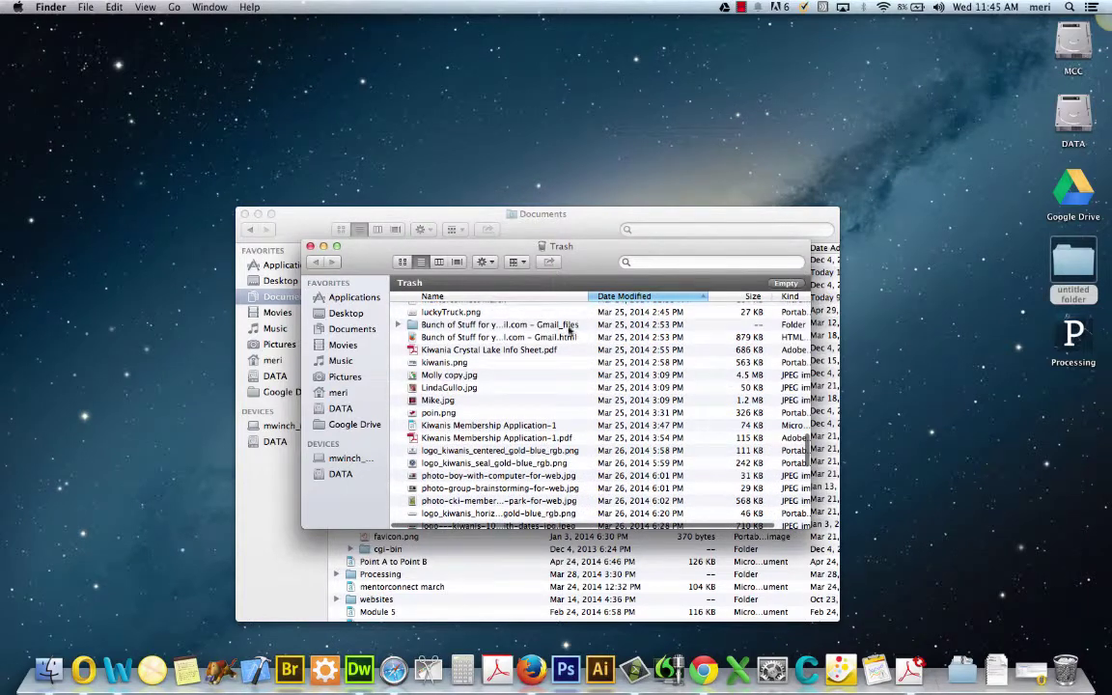
# - Empty the Trash, removing only the unlocked items
pyautogui.click(485, 262)
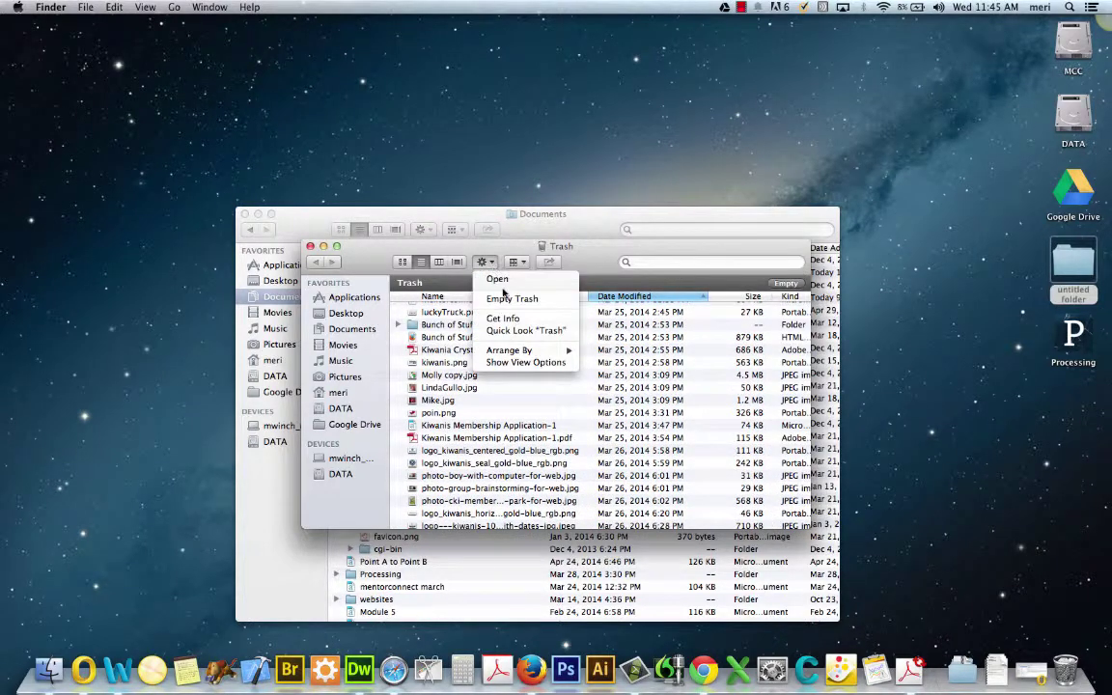
pyautogui.click(508, 298)
pyautogui.press('Return')
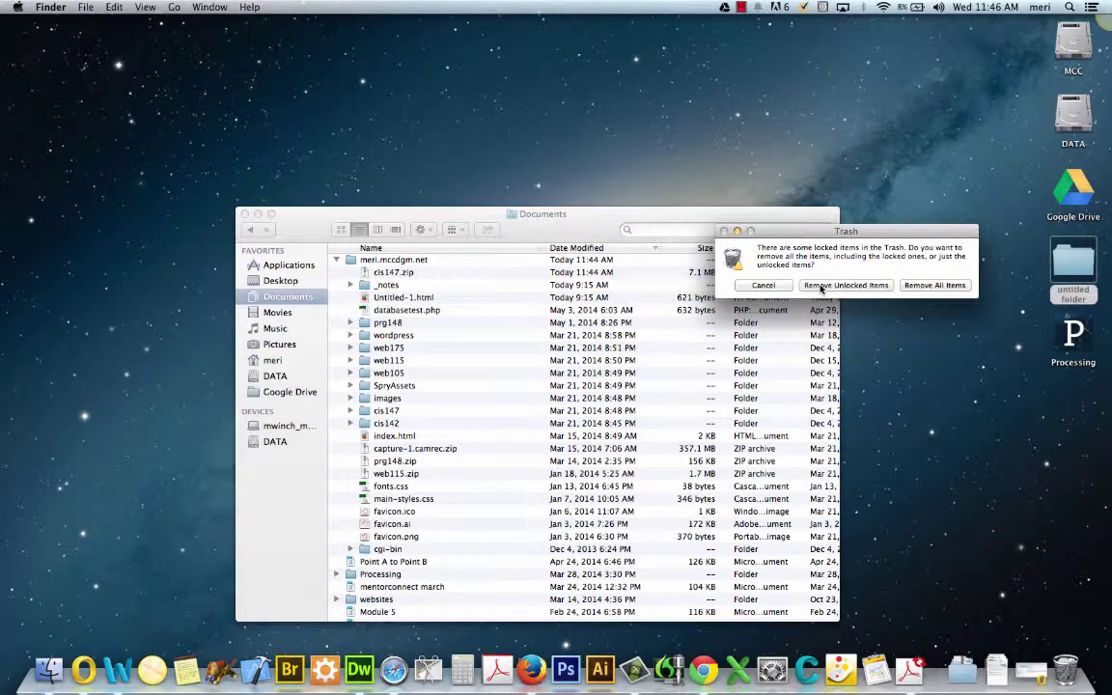
pyautogui.click(822, 285)
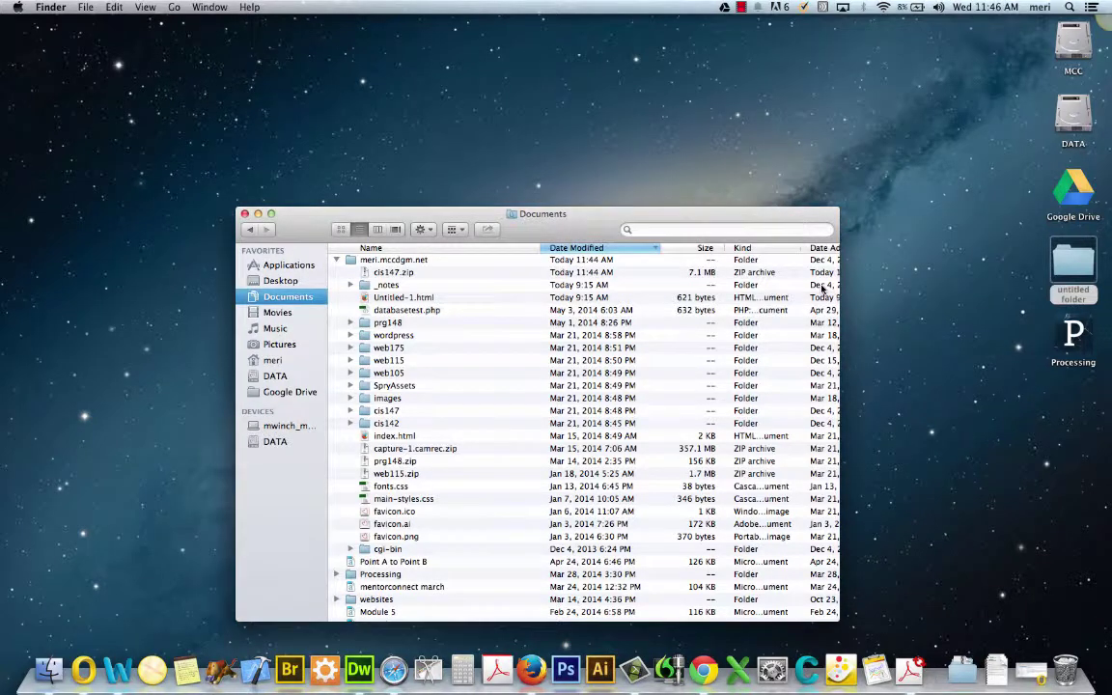
# - Close the Documents window and move the untitled folder from the desktop to the Trash
pyautogui.click(244, 215)
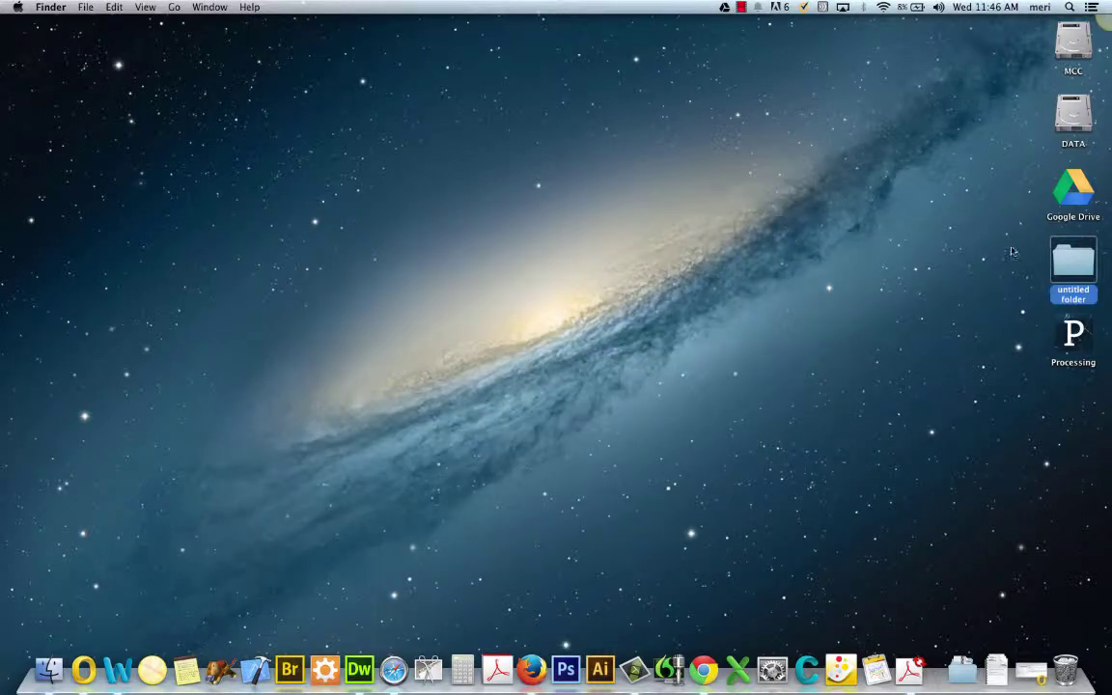
pyautogui.press('shift+super+n')
pyautogui.moveTo(1039, 521); pyautogui.dragTo(1066, 669)
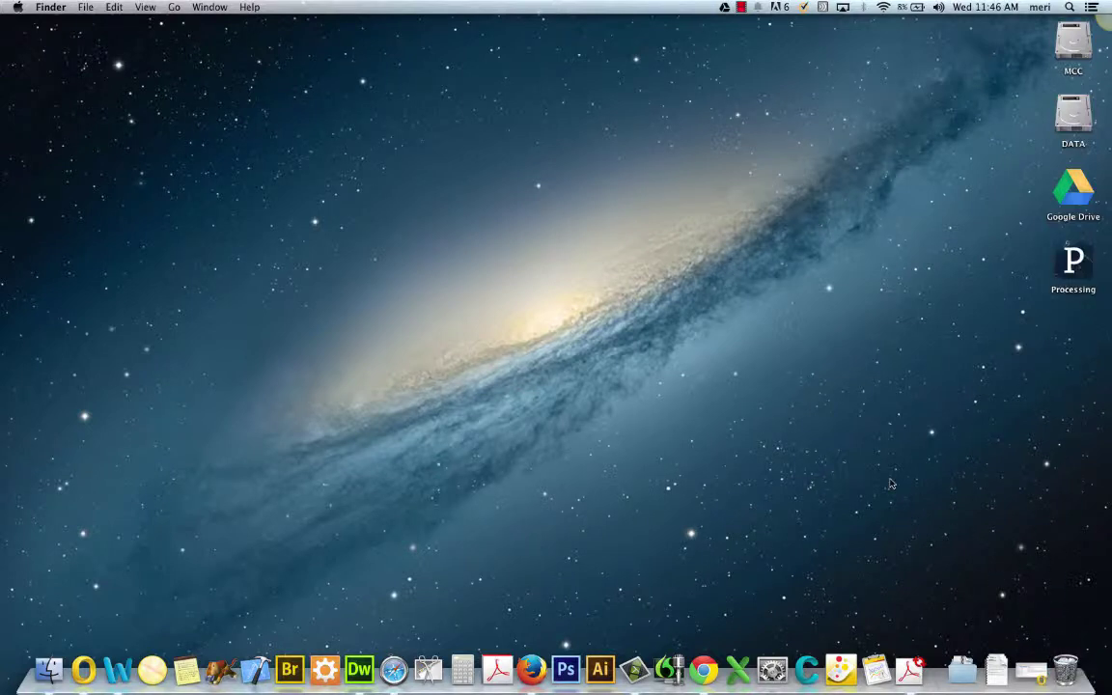